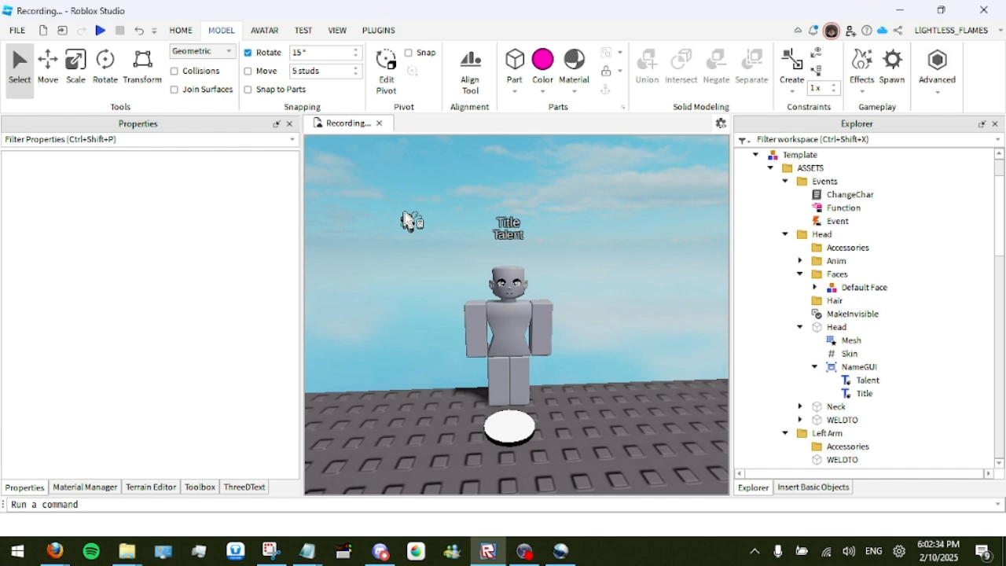
drag(449, 230, 566, 383)
scroll(566, 383, up, 3)
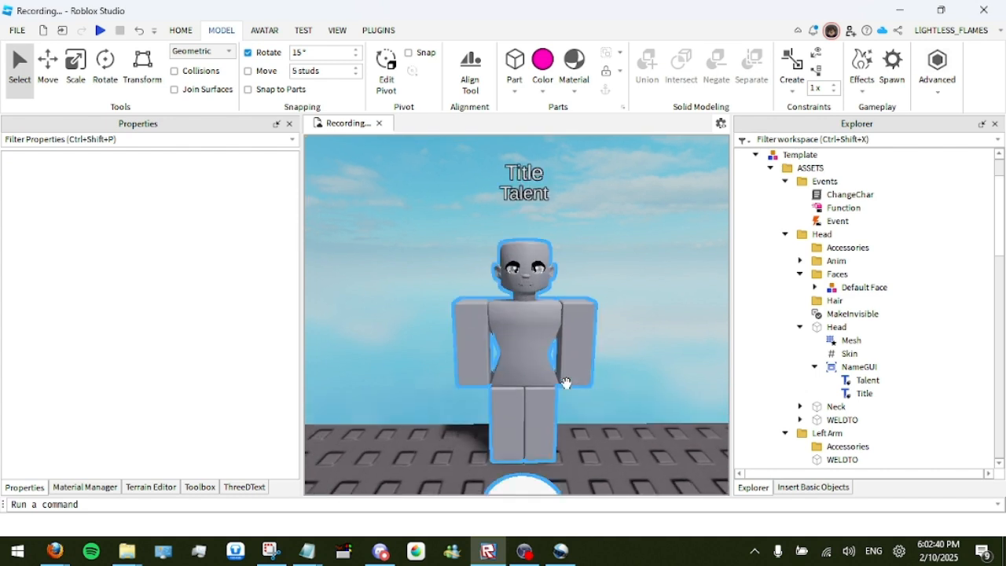
scroll(566, 383, down, 2)
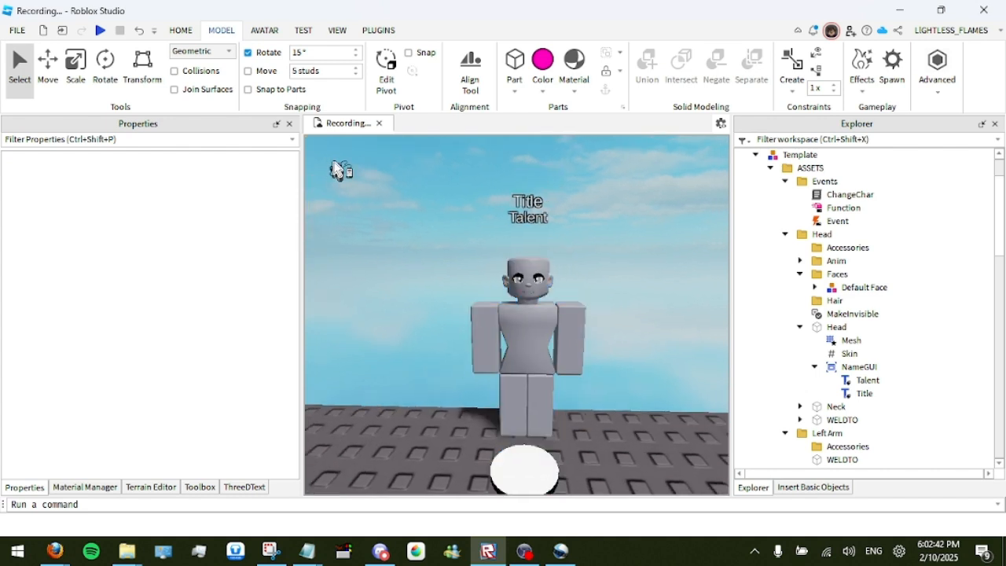
right_drag(406, 185, 405, 185)
click(484, 303)
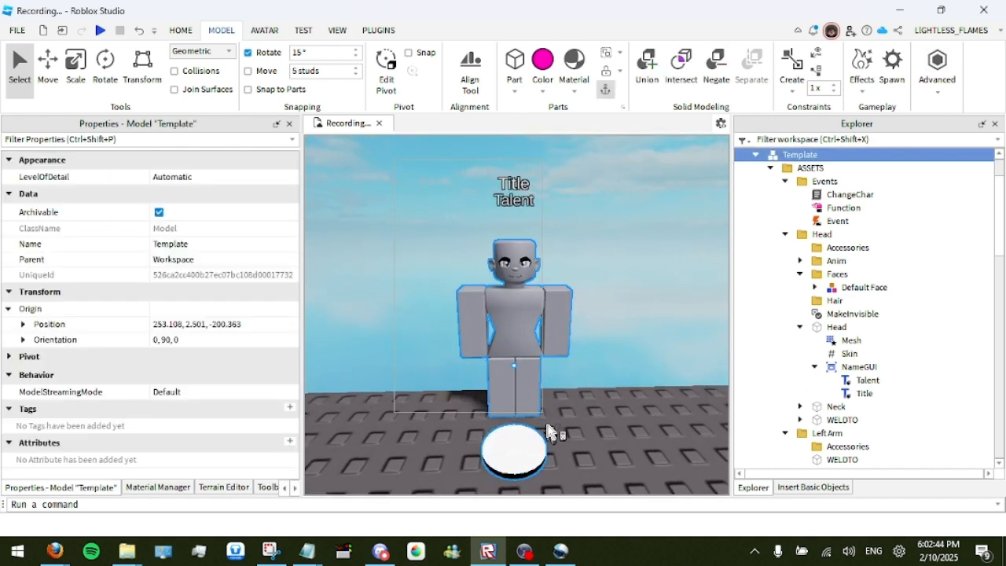
drag(613, 495, 630, 484)
click(645, 352)
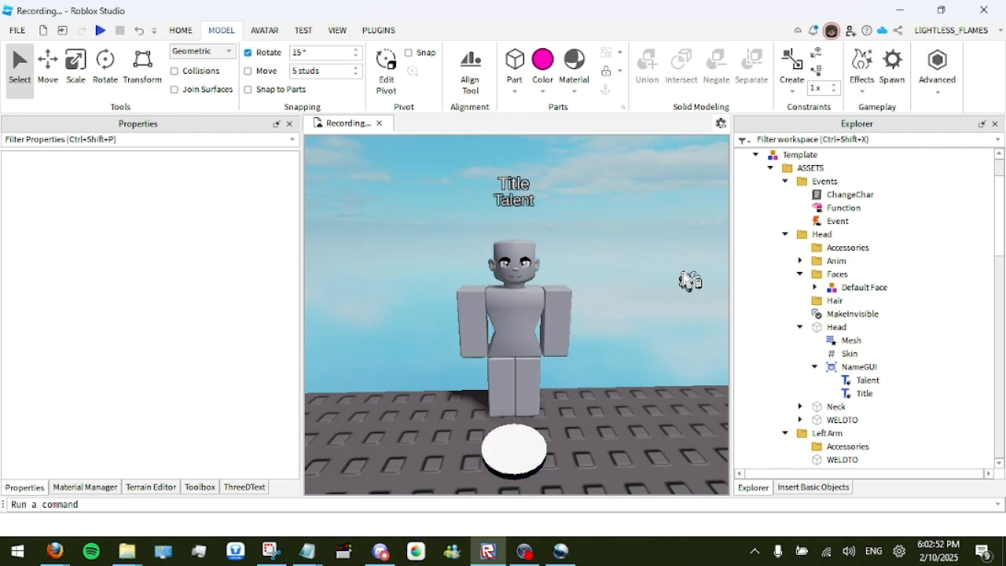
Start a playtest and open the 3D Faces window to inspect the Default Face option up close on the character.
click(100, 31)
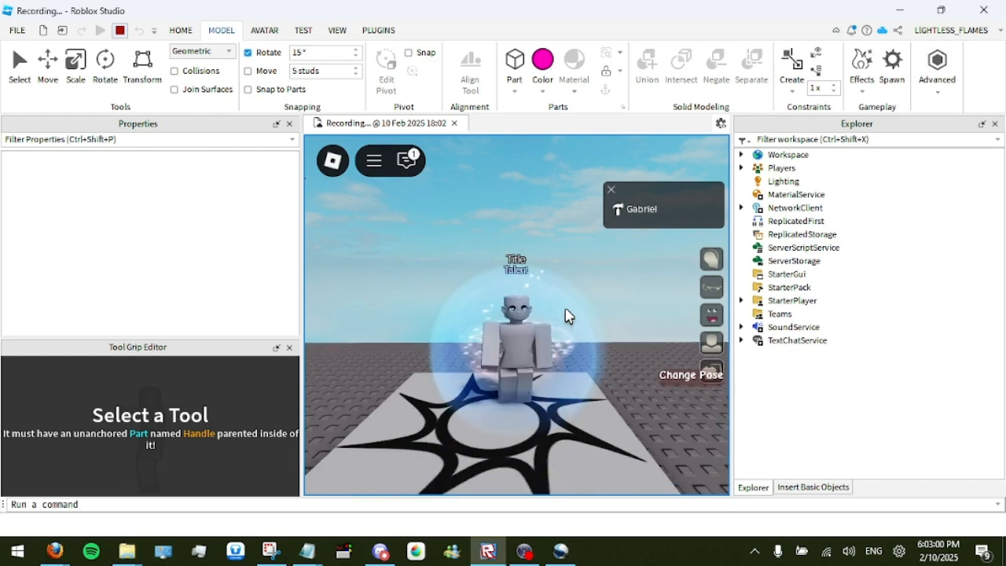
click(712, 316)
drag(487, 273, 395, 362)
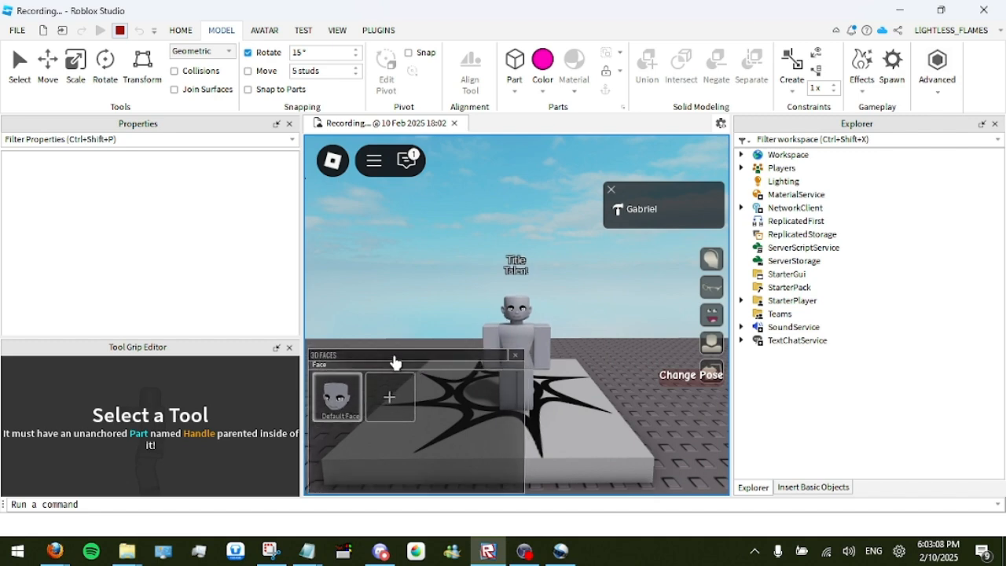
scroll(401, 302, up, 3)
mouse_move(327, 391)
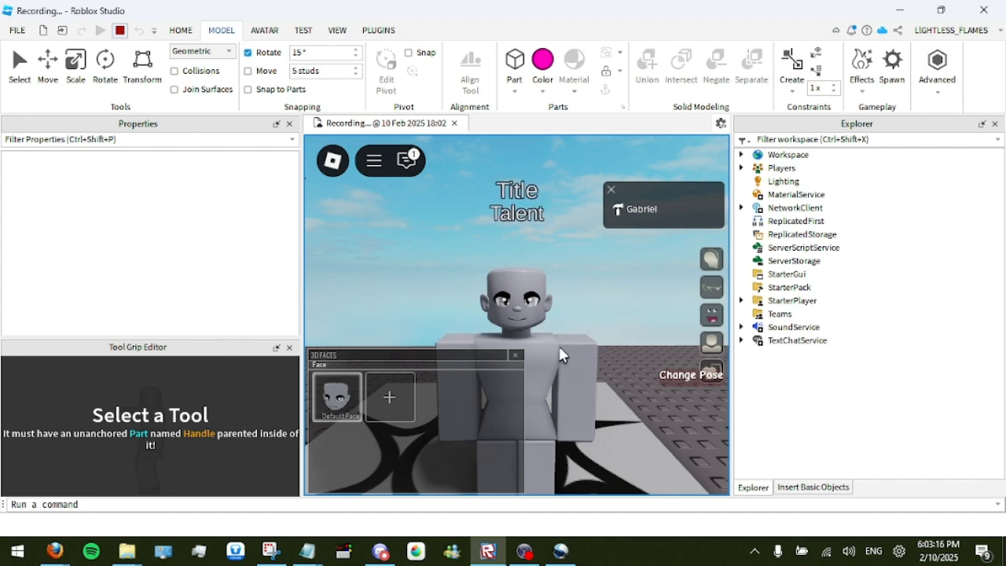
click(343, 415)
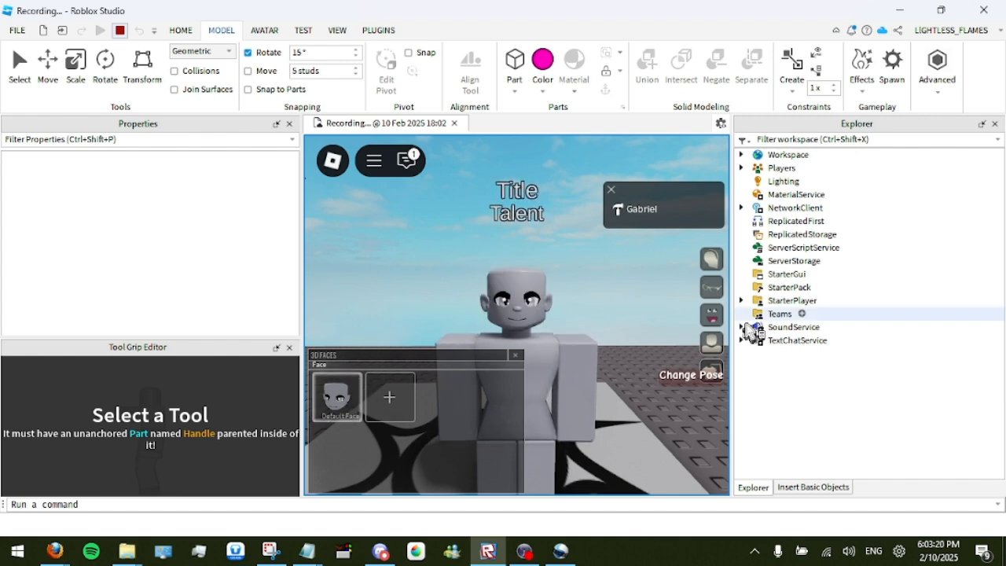
View the character's Hair and Accessories windows, then close them and walk the character off the spawn platform.
click(713, 265)
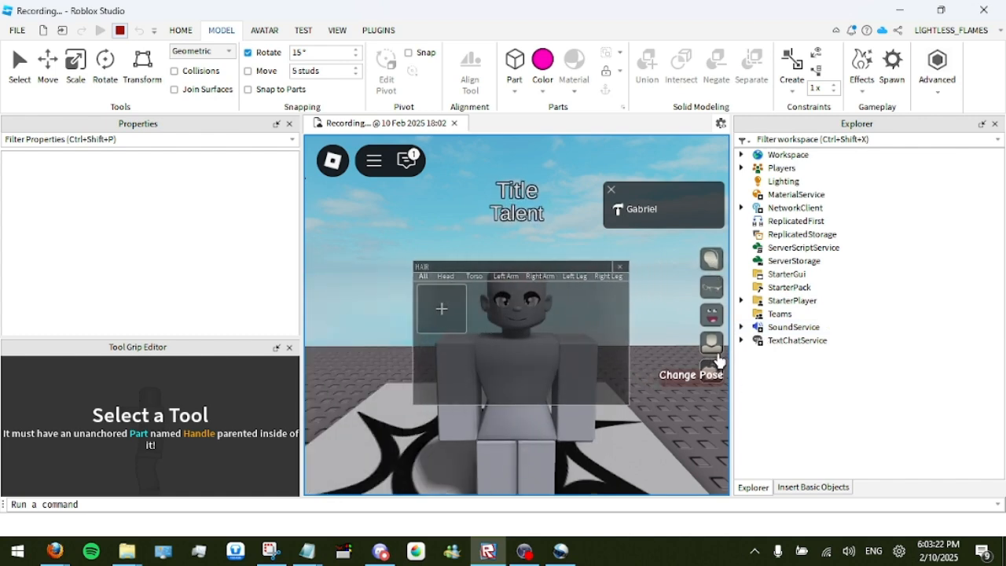
click(712, 288)
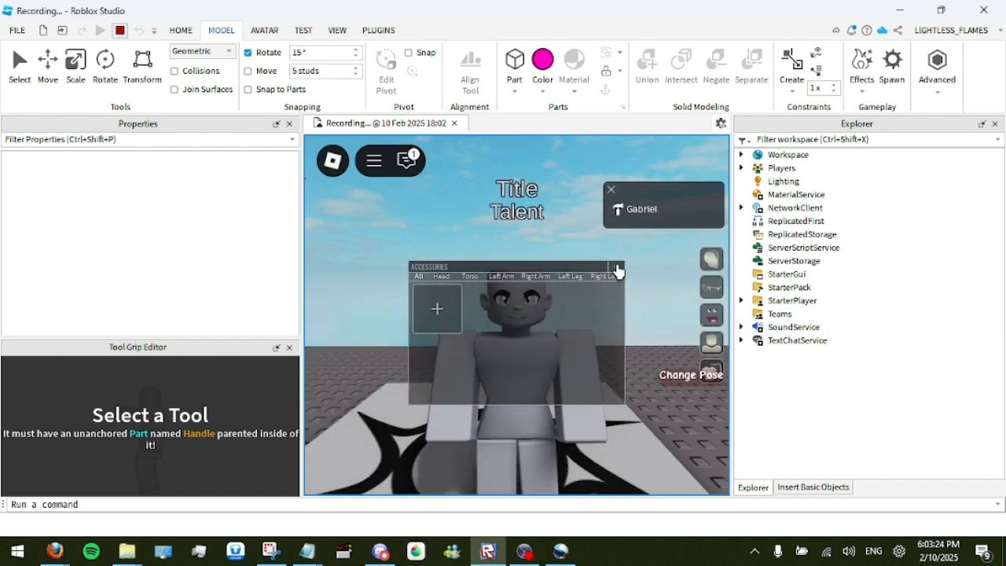
click(618, 266)
key(s)
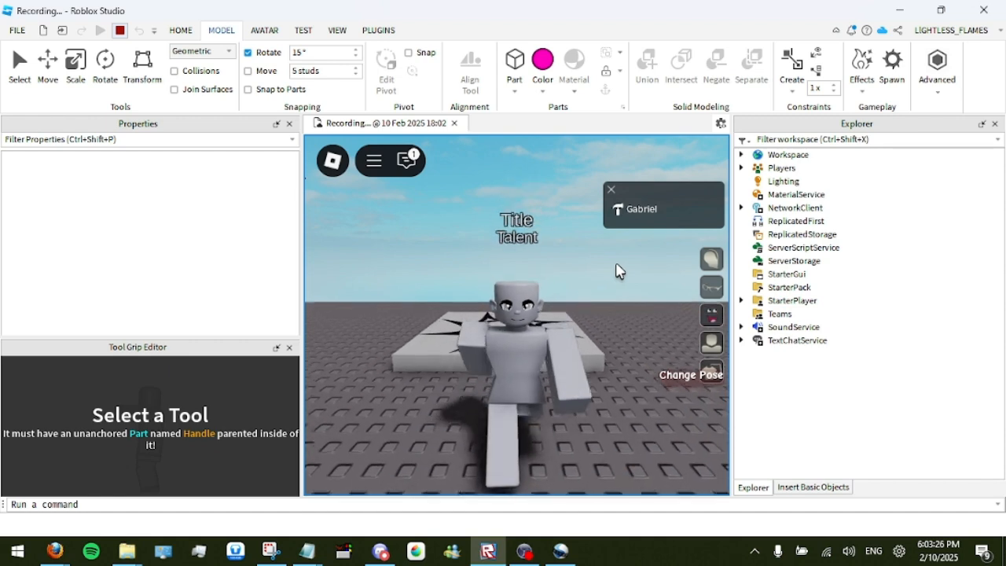
Dismiss the in-game tool notification and close the Tool Grip Editor.
click(611, 191)
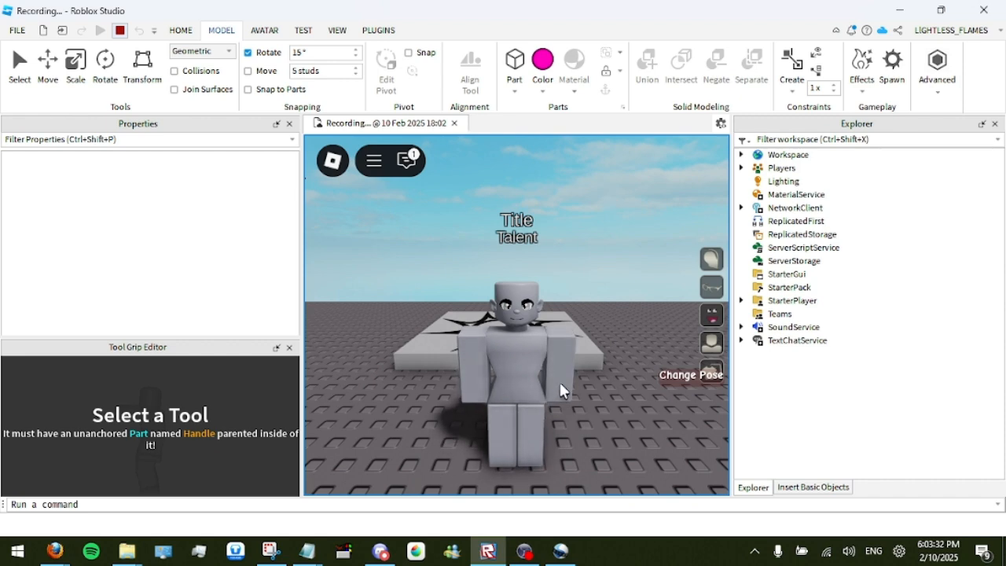
right_drag(530, 353, 530, 346)
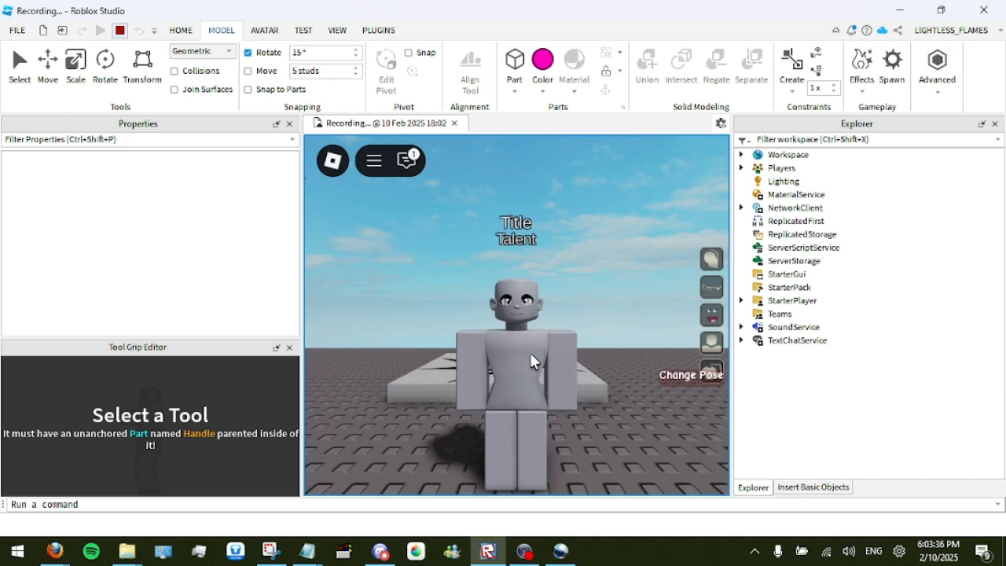
click(291, 347)
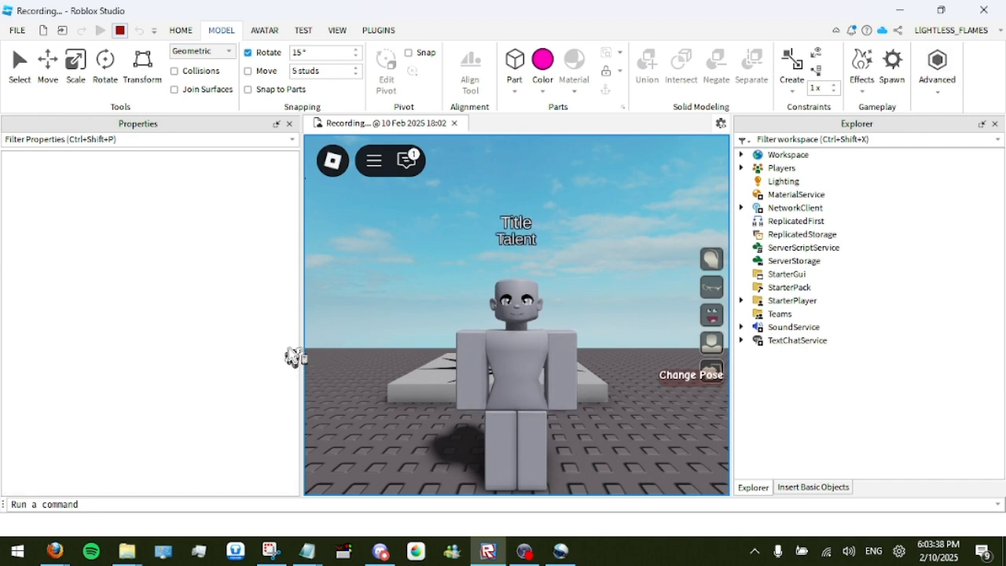
Reopen the 3D Faces window to view its face slots and close it again.
right_drag(604, 224, 604, 226)
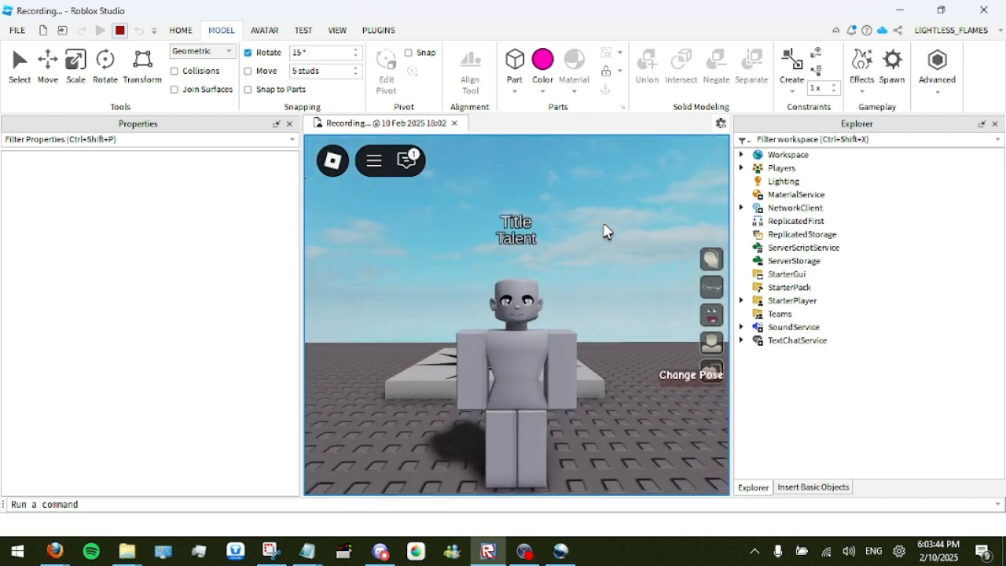
click(712, 316)
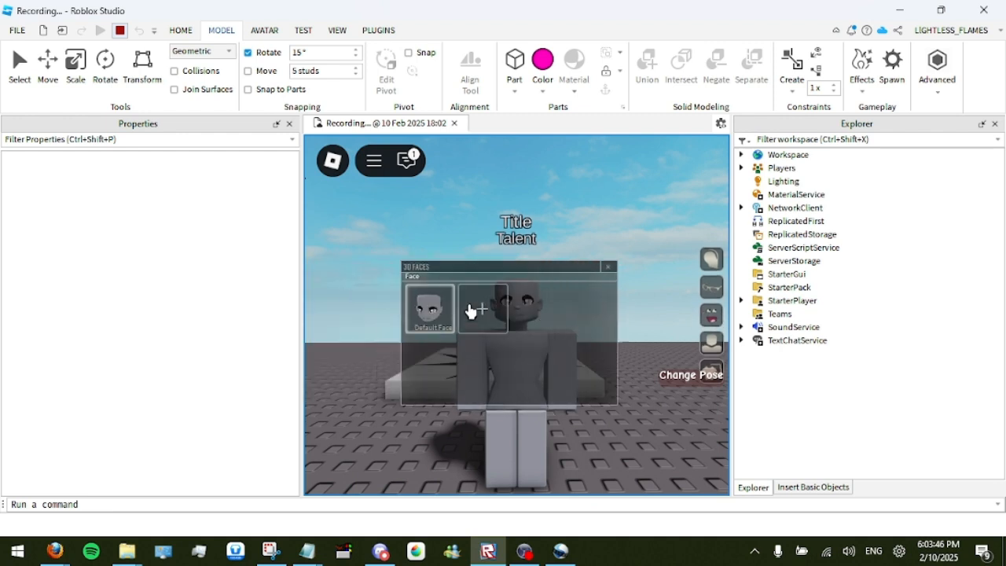
click(616, 267)
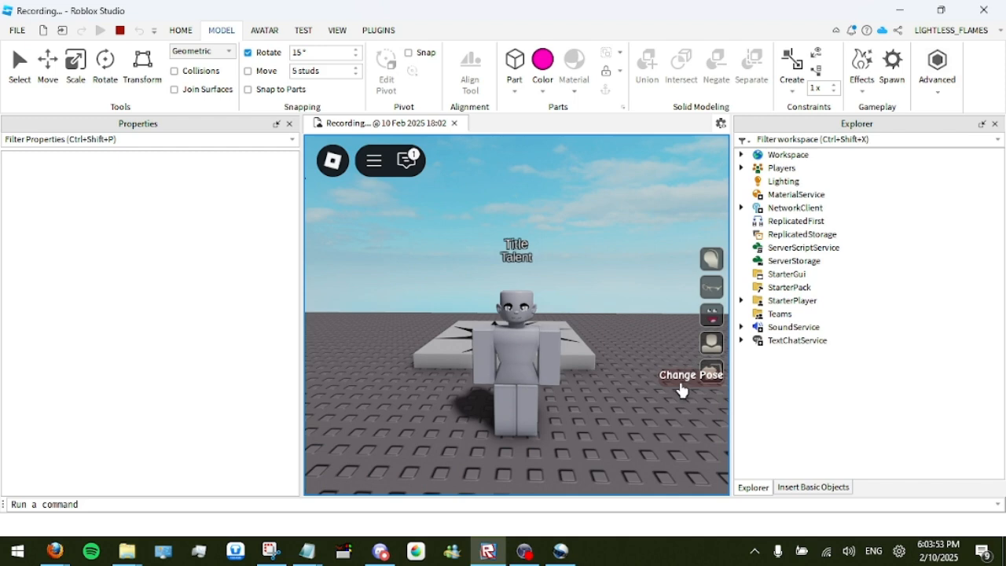
Open the character's pose list and try the Pocketed Hands and Cross Arms poses.
click(683, 391)
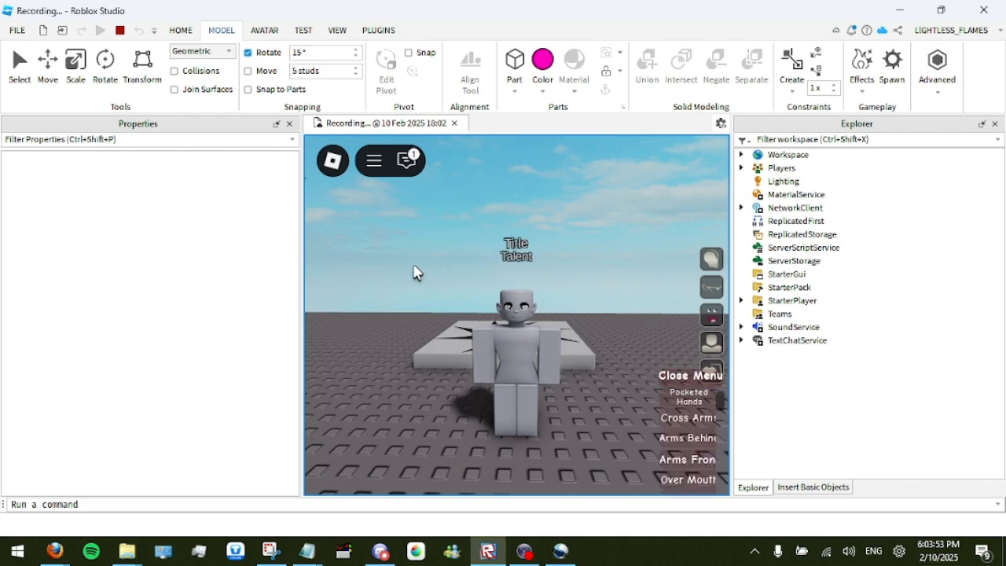
right_drag(571, 330, 571, 331)
click(689, 397)
right_drag(538, 381, 537, 381)
scroll(538, 381, down, 1)
scroll(538, 380, up, 1)
click(672, 420)
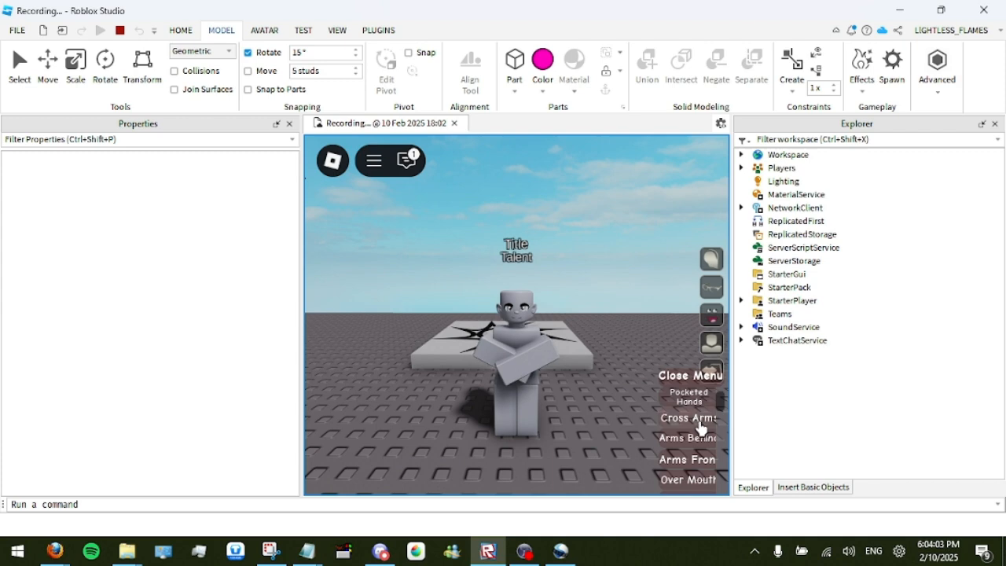
click(682, 395)
Try the Panic pose on the character and look through the remaining head, sitting and lying poses.
scroll(683, 405, down, 3)
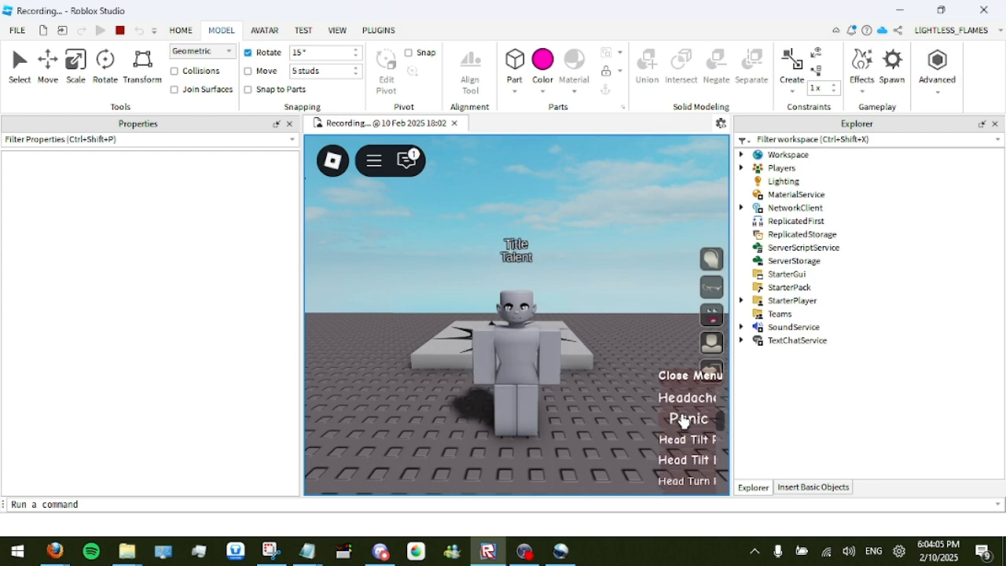
click(684, 421)
click(684, 424)
scroll(684, 423, down, 4)
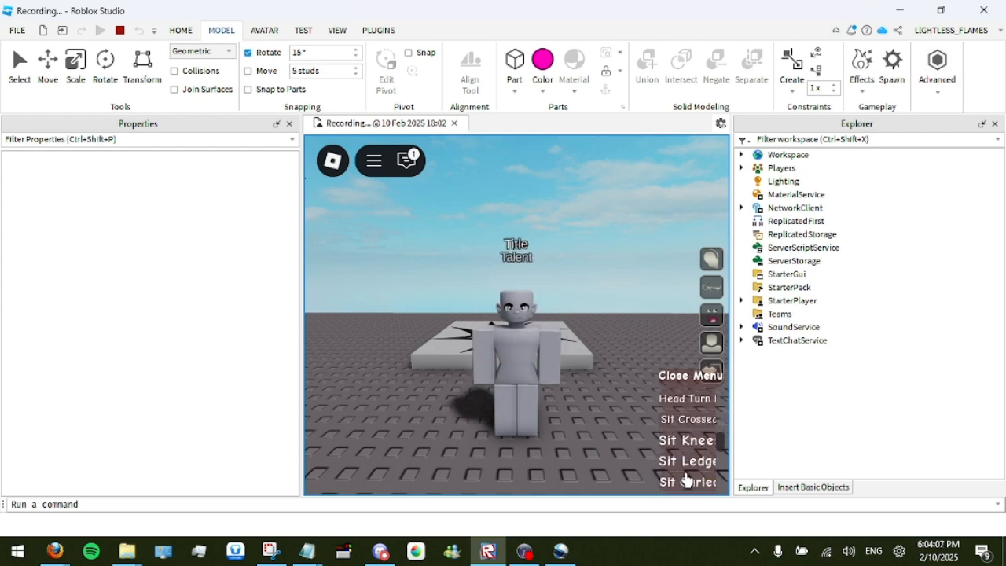
key(w)
scroll(690, 486, down, 1)
scroll(691, 486, down, 2)
key(s)
scroll(680, 416, up, 2)
Try the Sit Knee, Sit Ledge and Sit Crossed poses on the character.
click(686, 447)
click(689, 469)
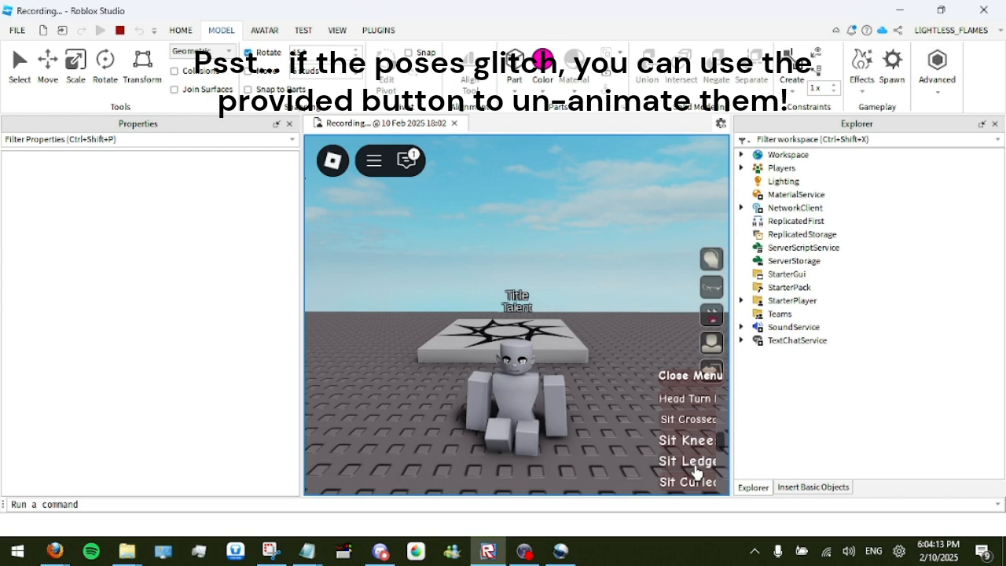
click(688, 419)
scroll(674, 415, down, 4)
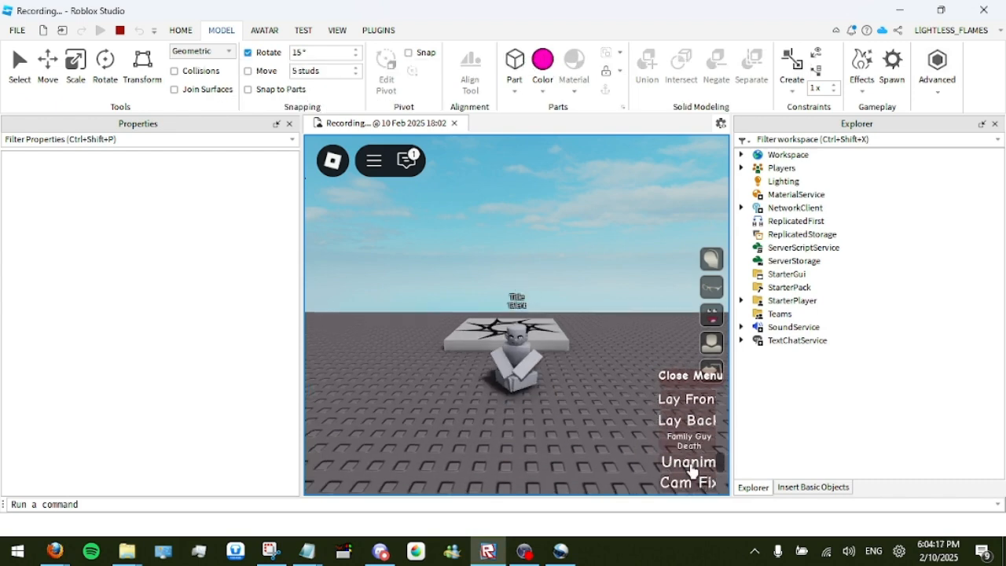
Clear the character's poses with the un-animate option, also after trying Family Guy Death, and stop the playtest.
click(686, 467)
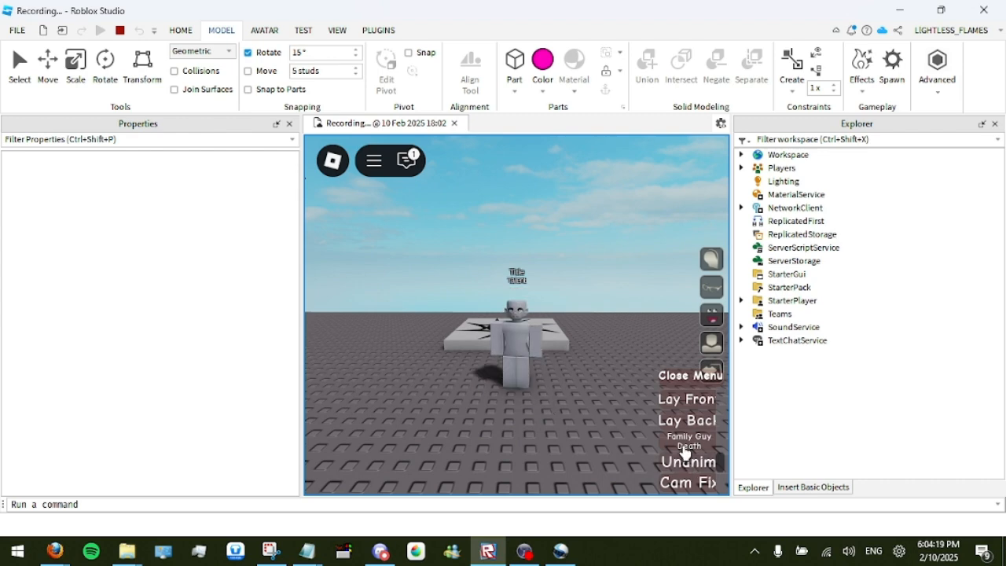
click(671, 444)
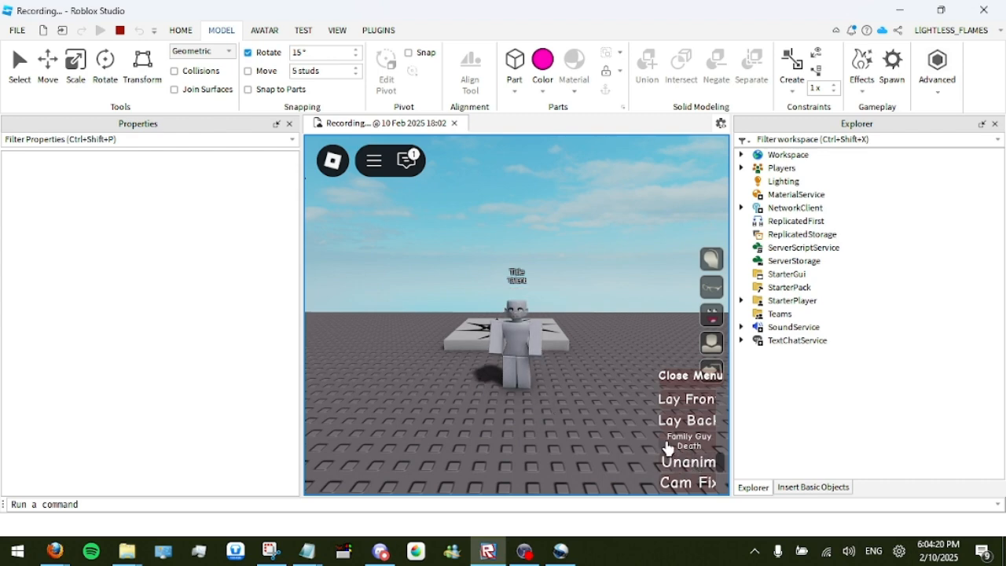
click(703, 464)
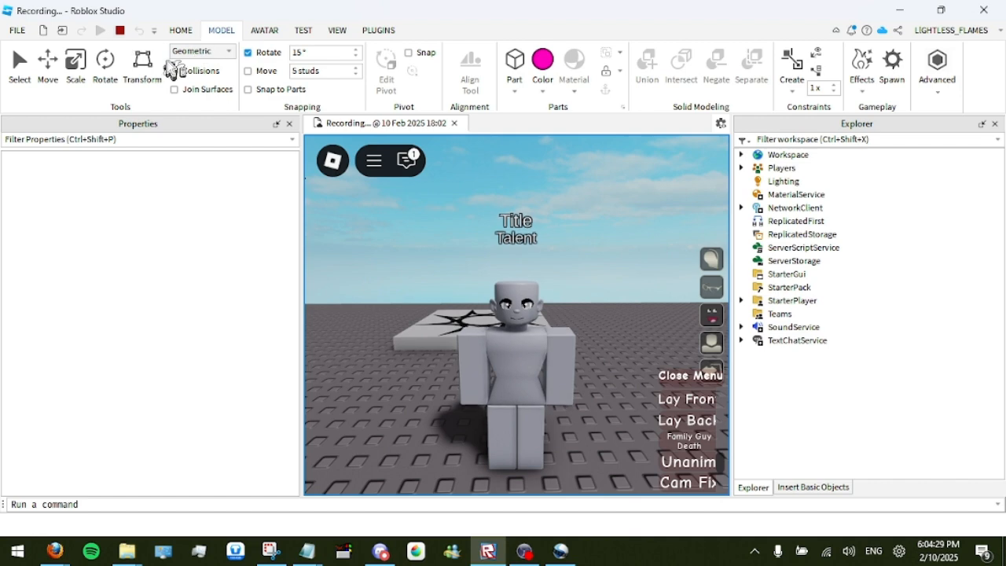
click(120, 33)
Examine the Title and Talent labels above the Template character's head and the character model from near and far.
right_drag(549, 262, 553, 231)
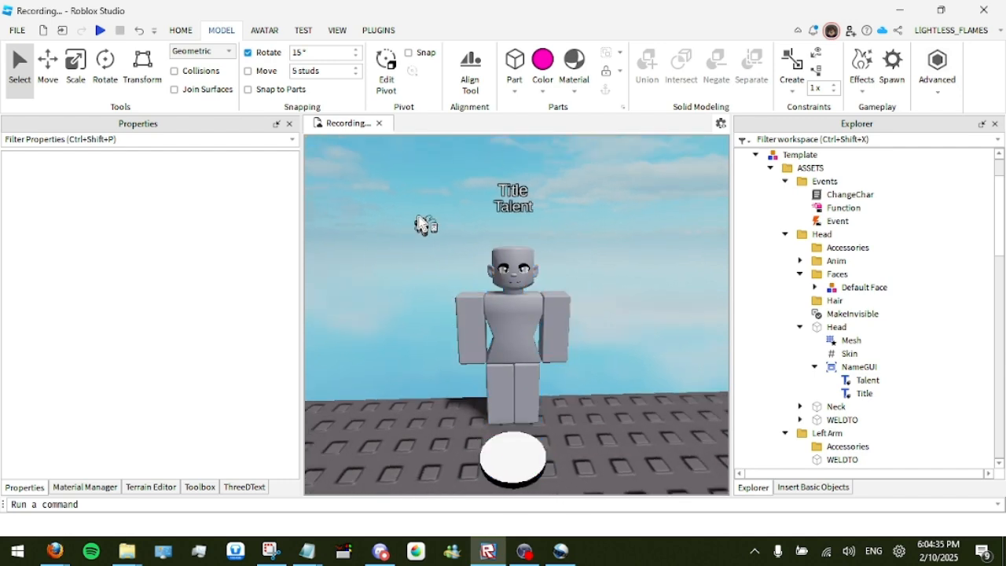
click(541, 407)
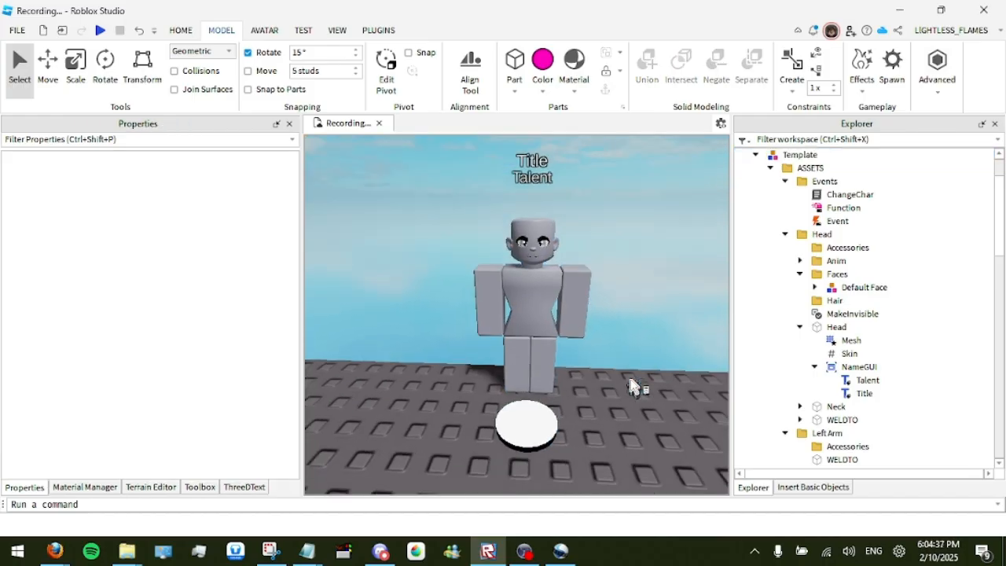
right_drag(635, 386, 629, 386)
scroll(635, 386, up, 3)
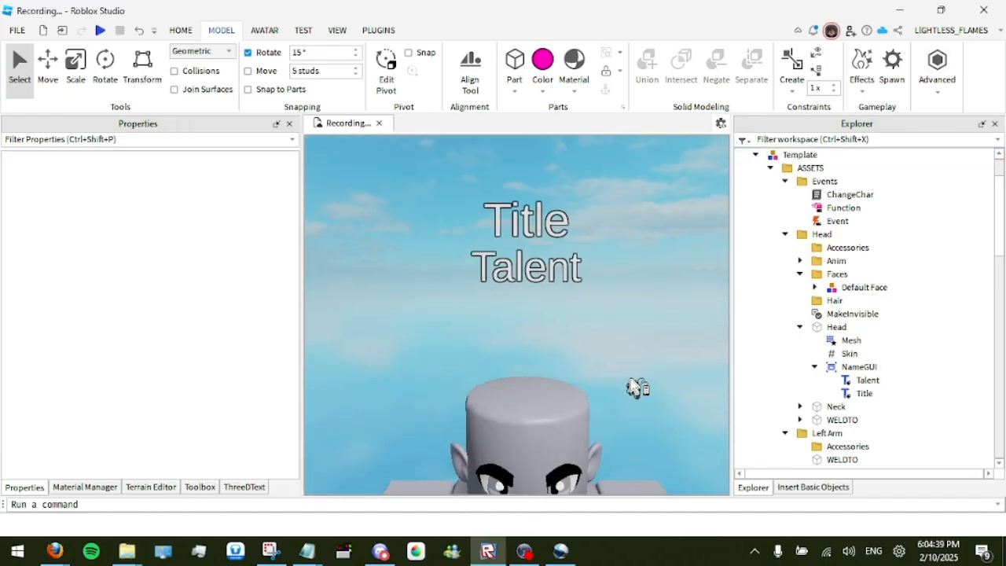
scroll(531, 297, up, 2)
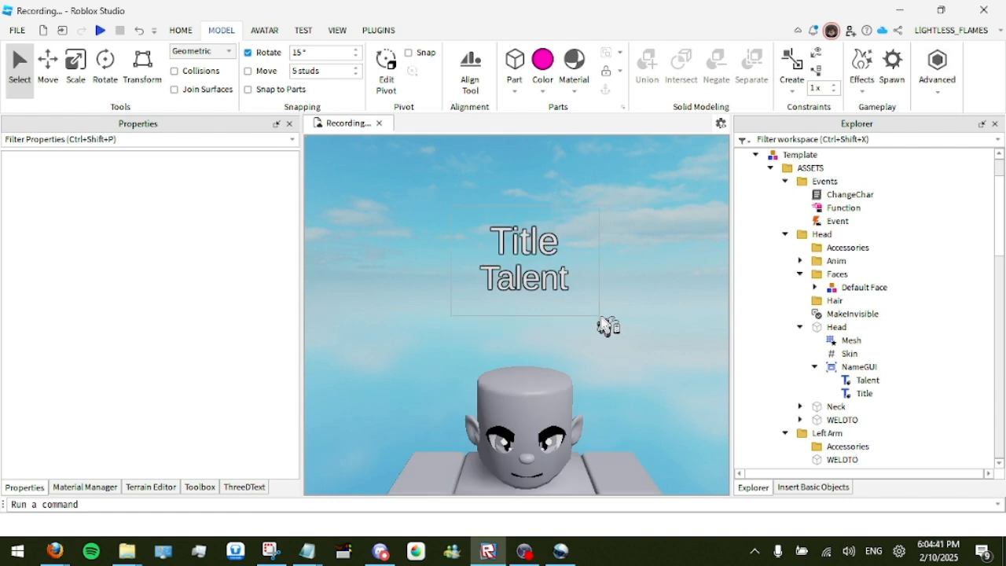
scroll(609, 318, down, 5)
scroll(598, 303, up, 3)
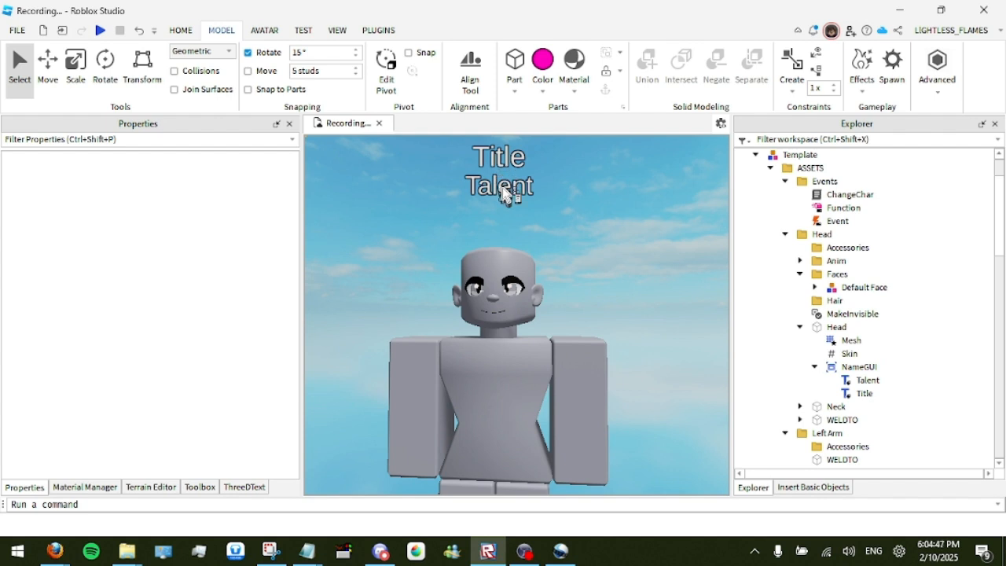
scroll(506, 195, down, 1)
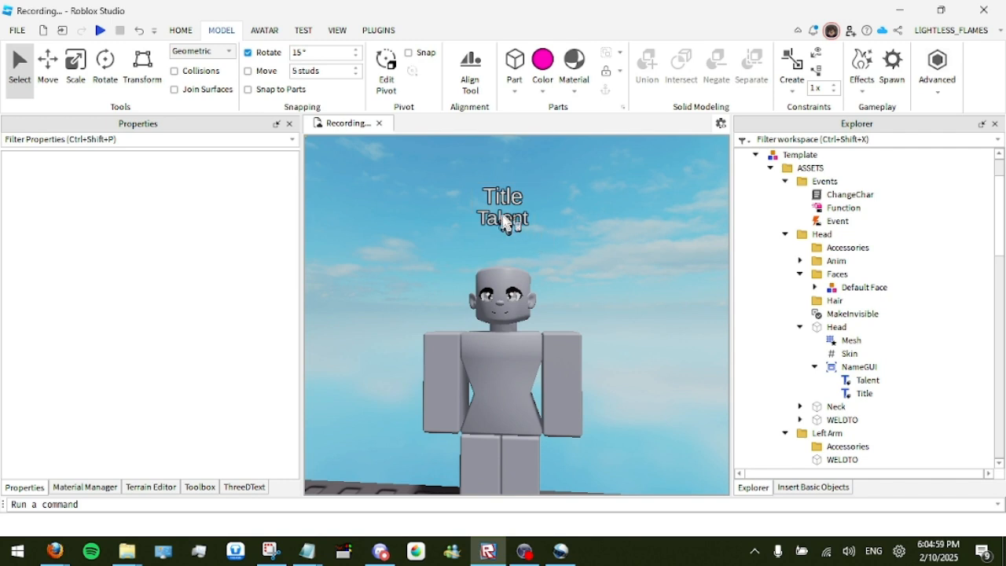
scroll(474, 345, down, 4)
scroll(476, 347, up, 7)
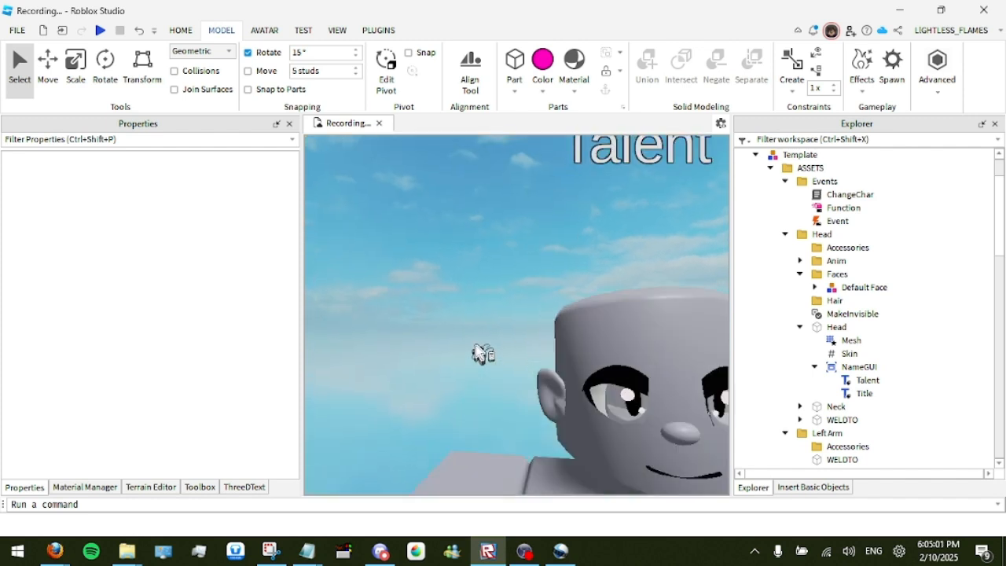
scroll(475, 353, down, 5)
scroll(534, 316, down, 1)
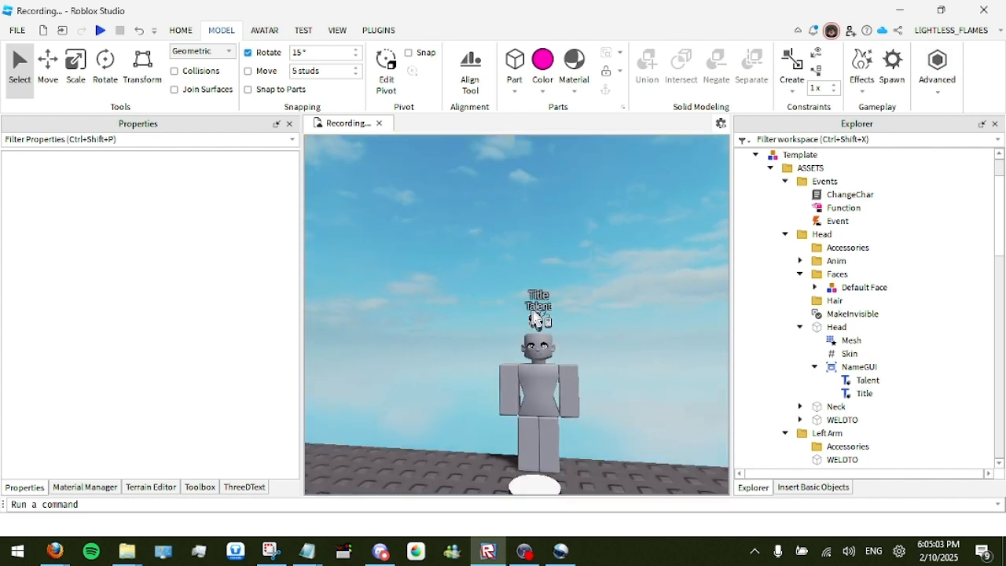
scroll(515, 244, up, 3)
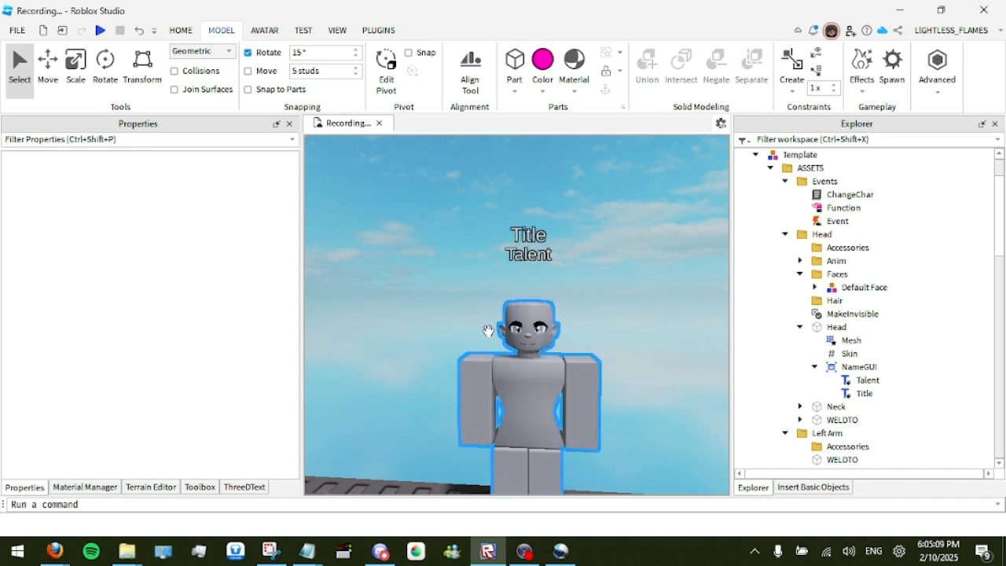
scroll(566, 255, down, 4)
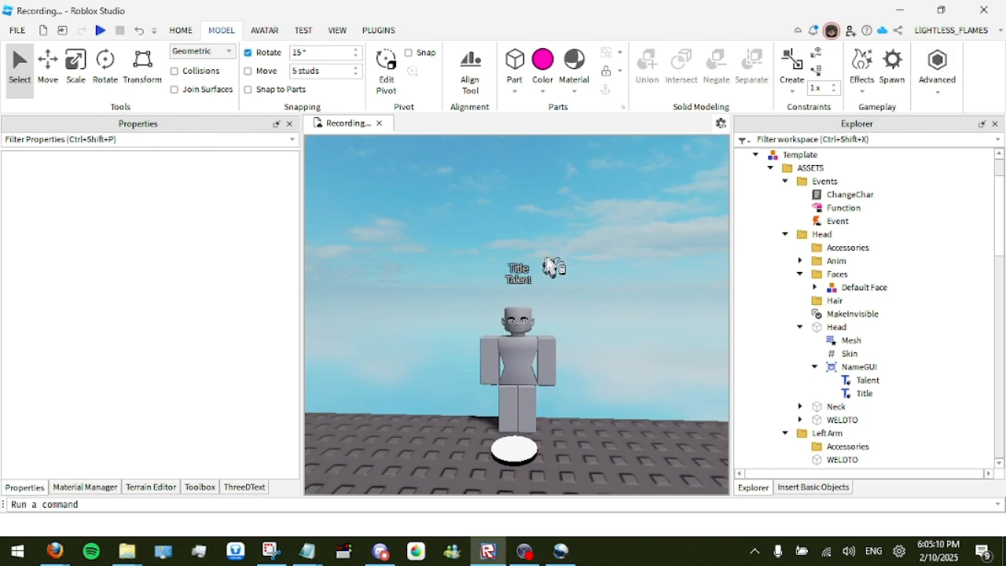
scroll(550, 266, up, 3)
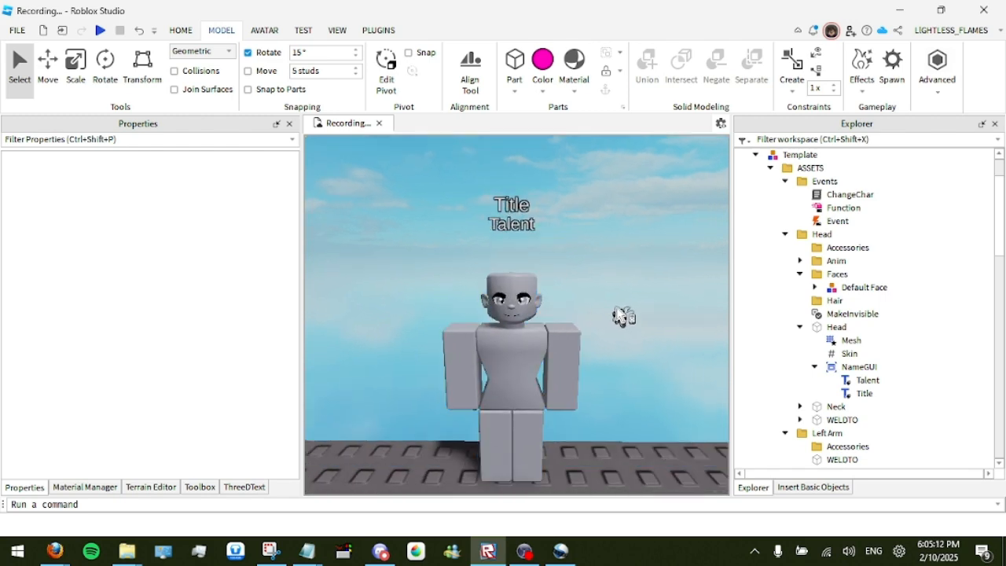
scroll(621, 314, down, 2)
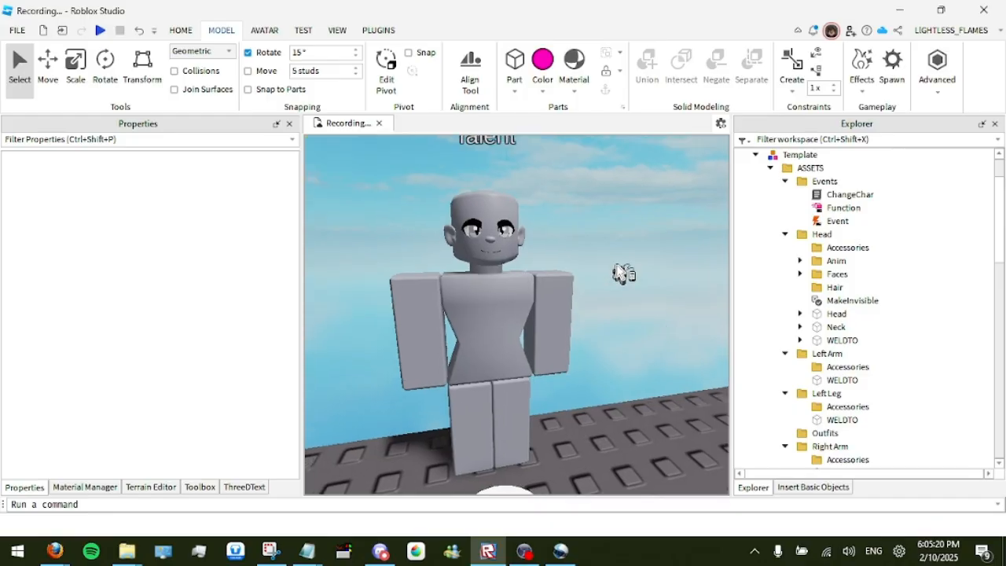
scroll(618, 331, down, 3)
right_drag(618, 331, 618, 331)
scroll(618, 331, up, 3)
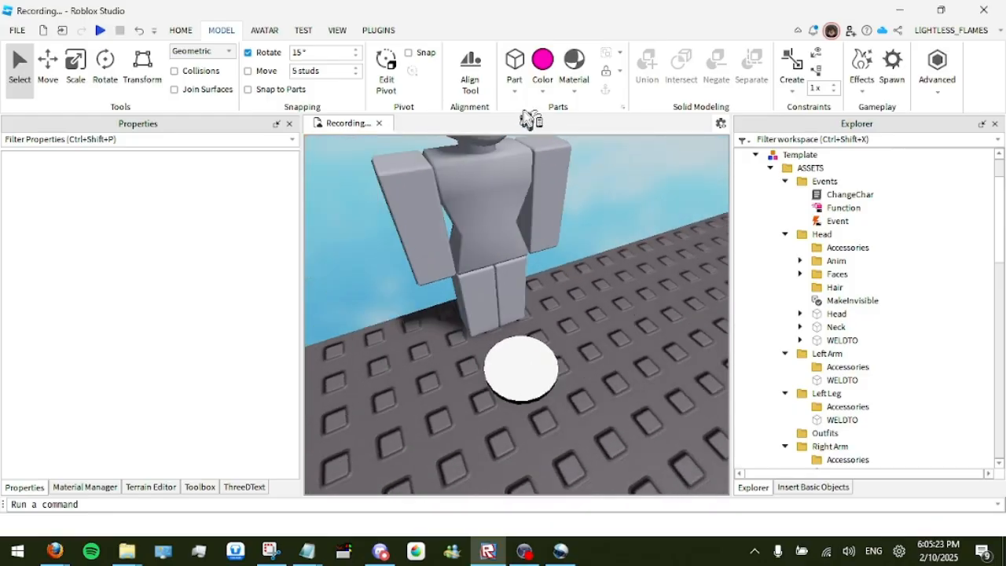
Insert a hot pink block part and shrink and place it on the character's left arm.
click(515, 63)
drag(516, 299, 326, 193)
click(76, 63)
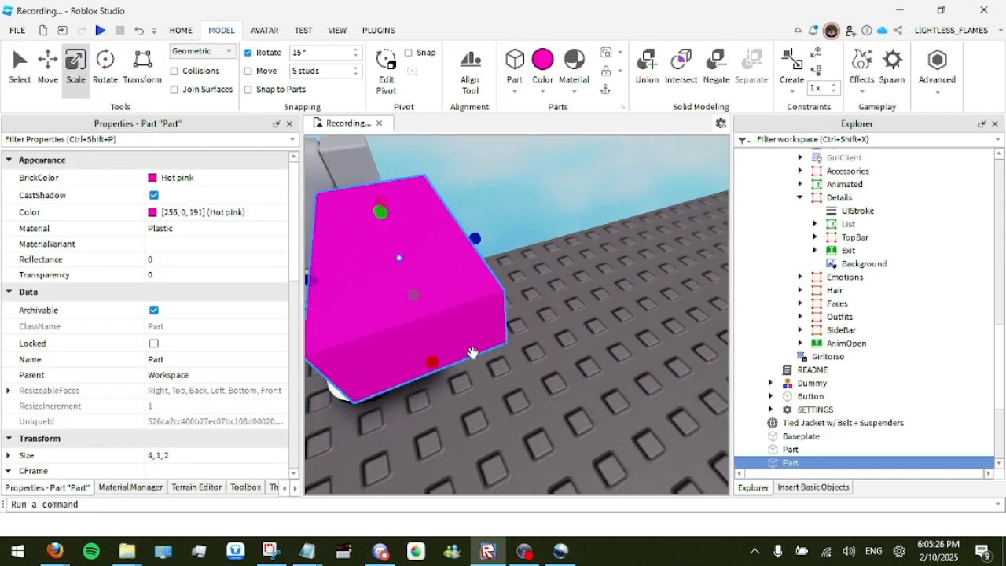
drag(439, 365, 400, 199)
Parent the pink Part to the Accessories folder of the template's Left Arm.
drag(794, 460, 843, 267)
click(596, 235)
right_drag(596, 235, 595, 233)
right_drag(586, 178, 586, 178)
Toggle anchoring for the character's pink arm part and clear the selection.
click(19, 67)
click(439, 337)
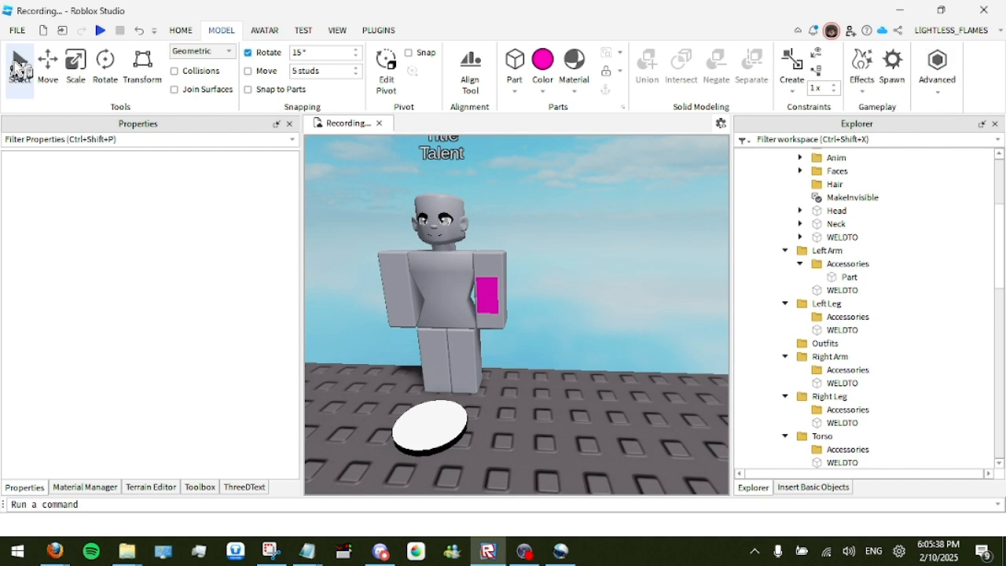
click(445, 334)
drag(445, 407, 507, 337)
click(604, 89)
click(543, 202)
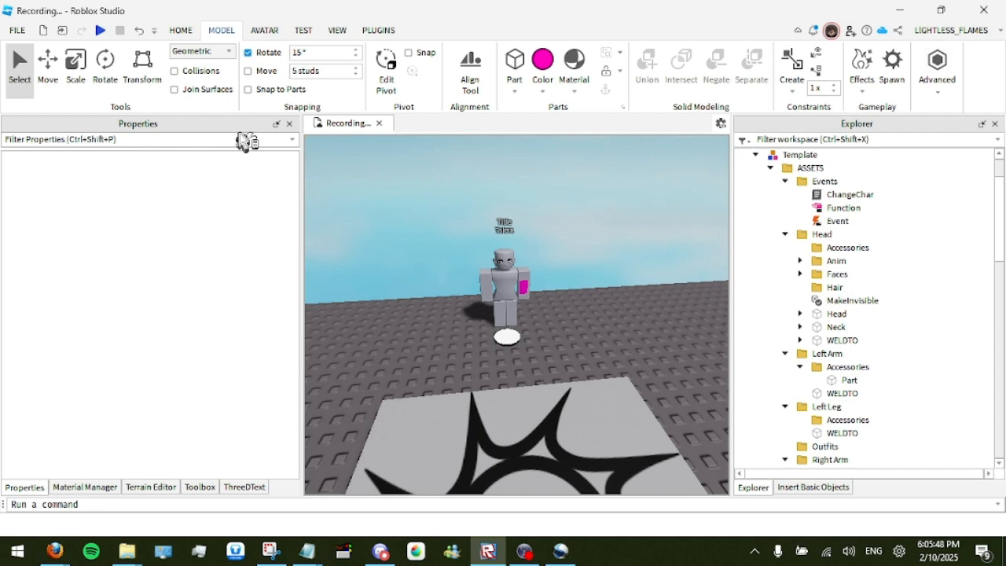
Start a playtest, close the Creatorrrr window and walk the avatar over to stand beside the Template character.
click(101, 30)
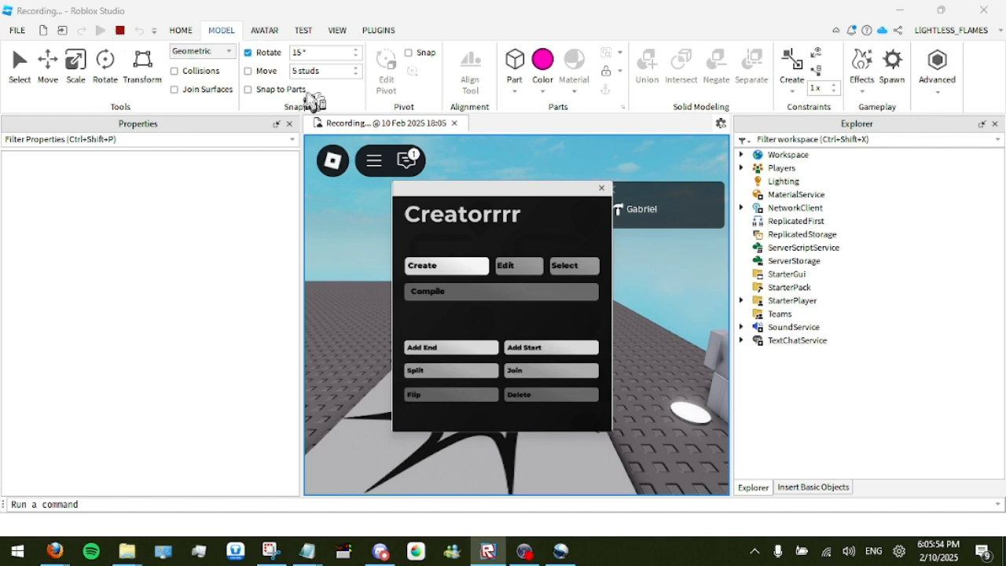
click(602, 188)
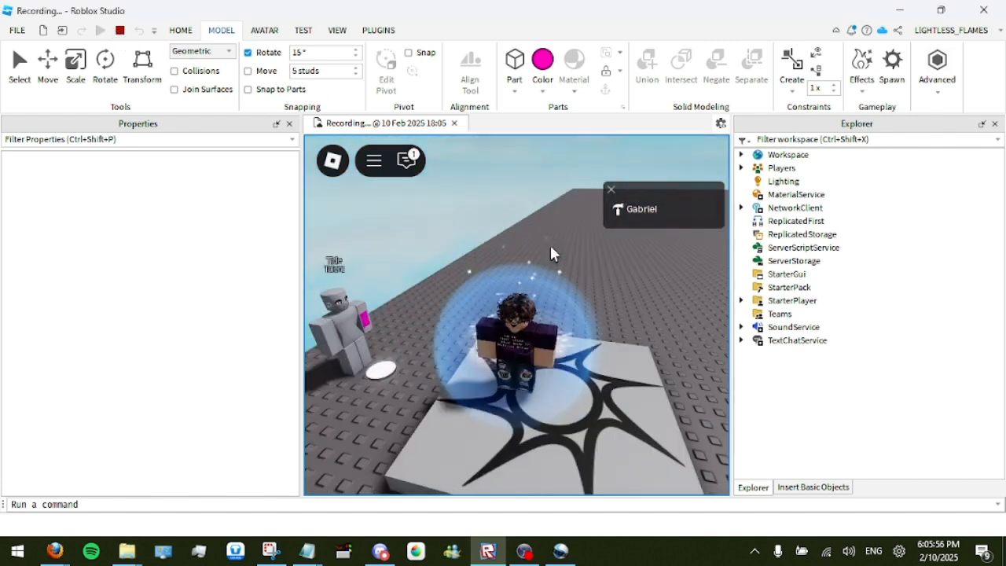
key(w)
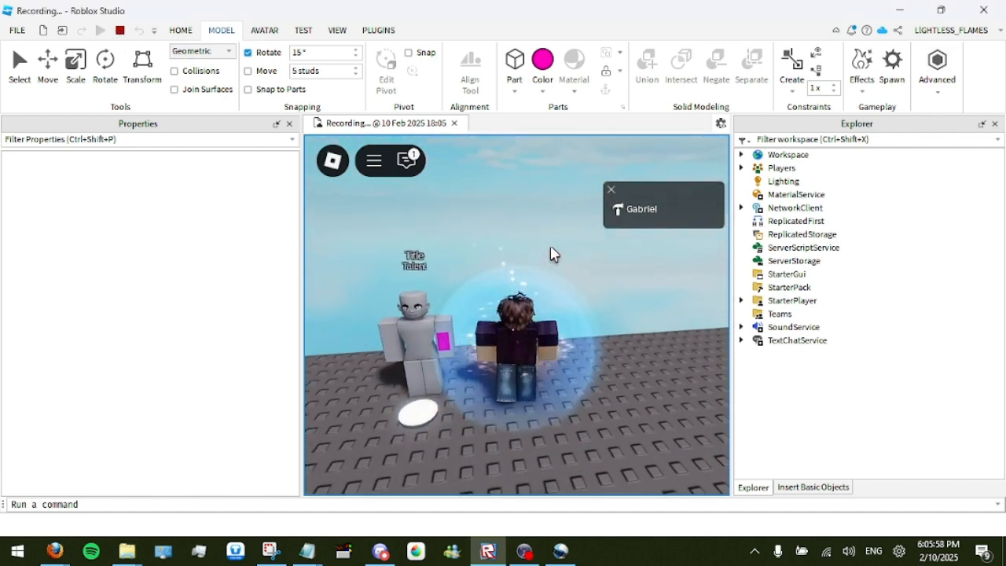
key(s)
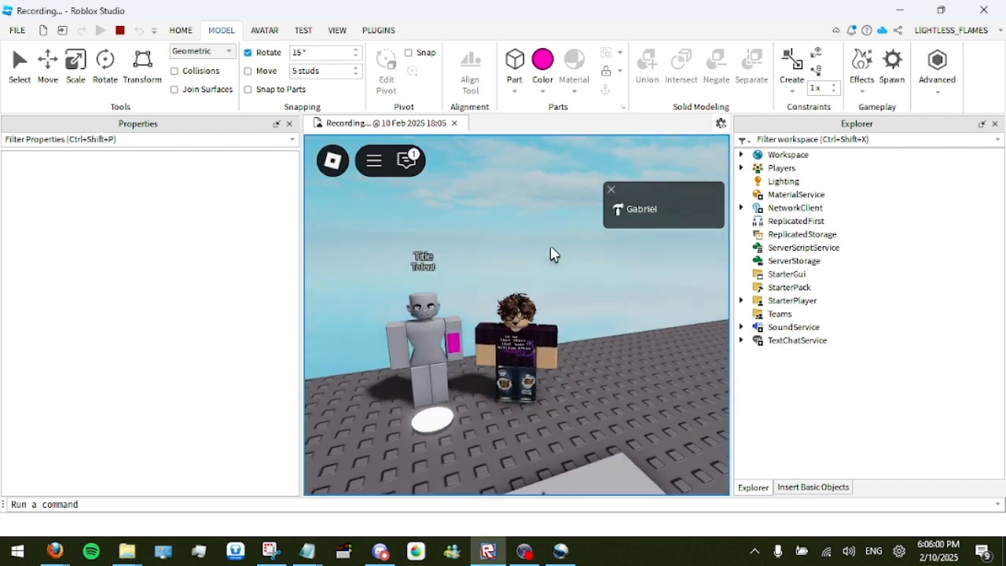
right_drag(541, 291, 520, 299)
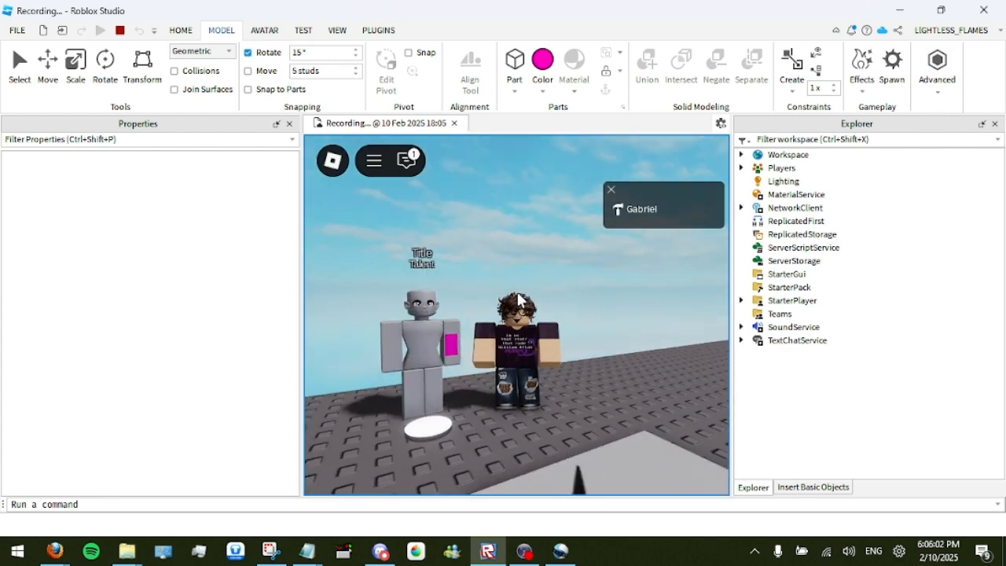
scroll(518, 300, up, 2)
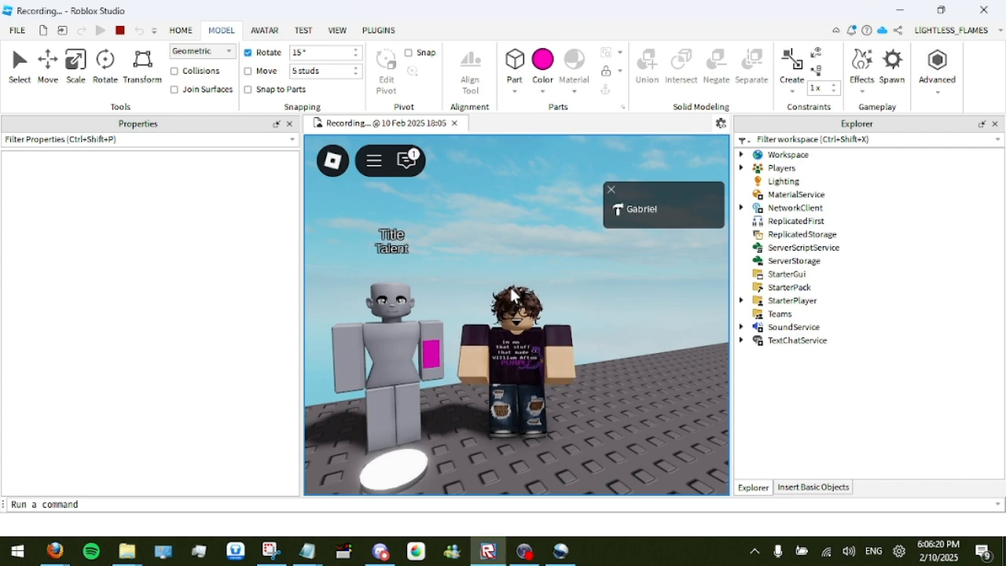
key(s)
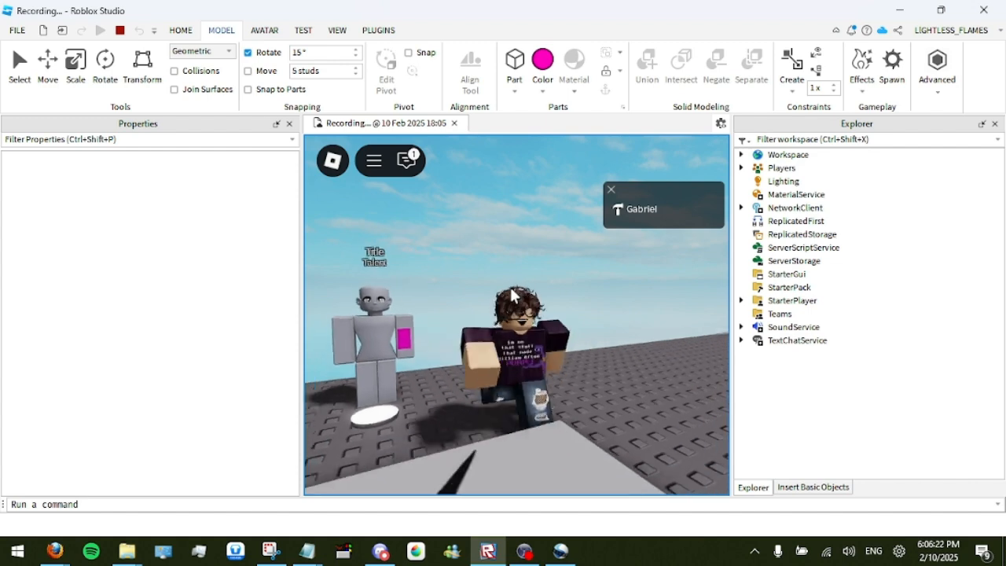
key(w)
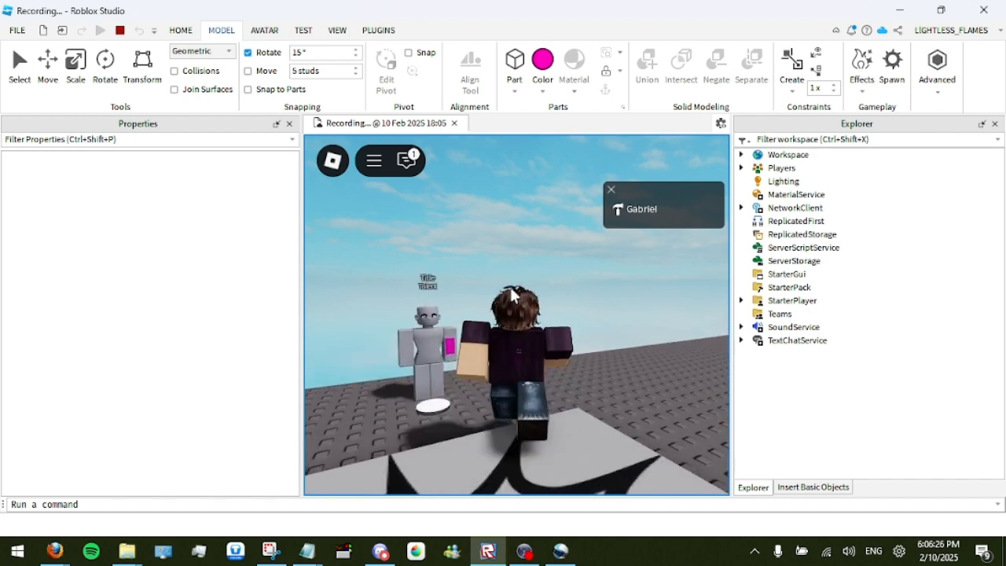
key(s)
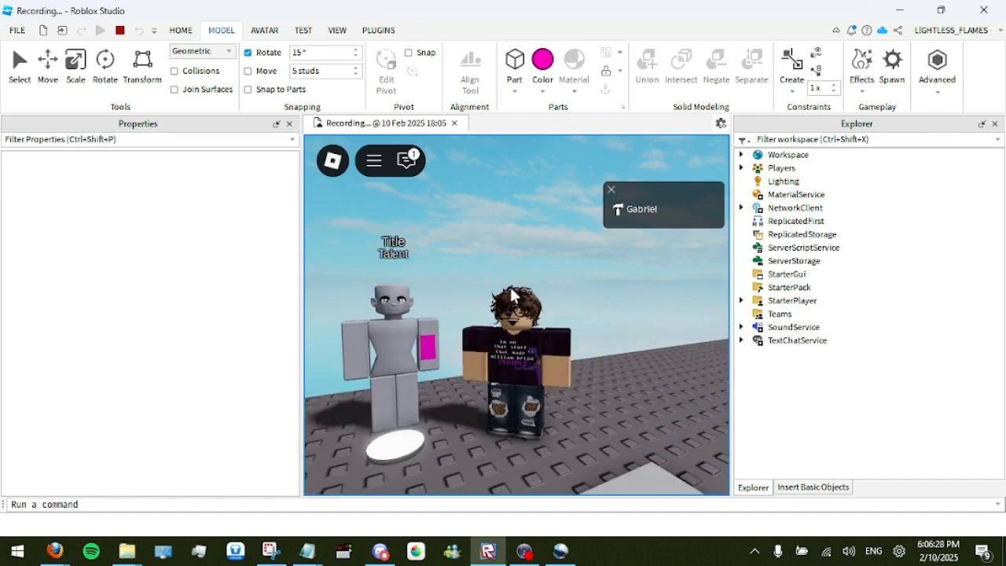
key(w)
key(s)
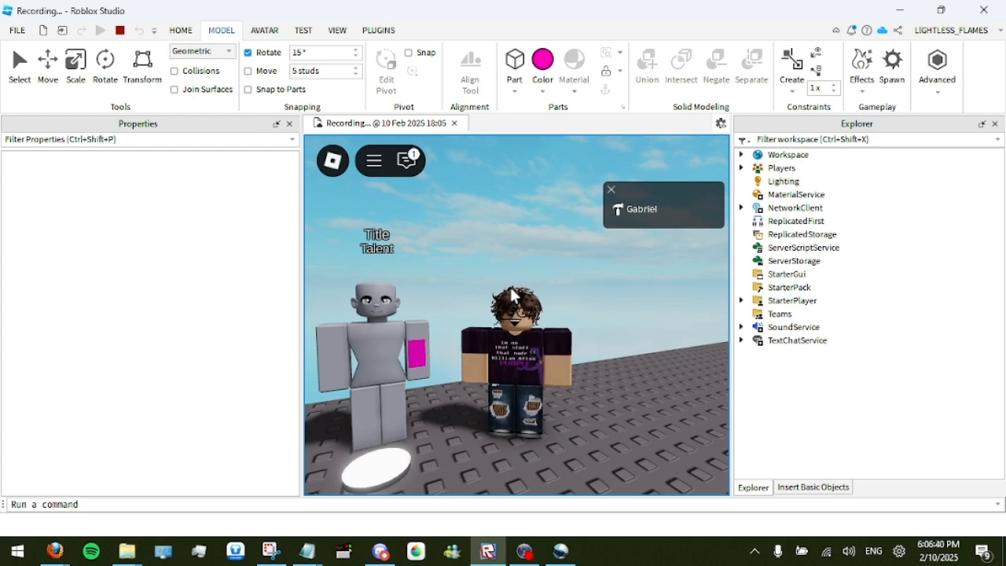
Morph the avatar into the Template character with the white disc on the floor.
key(Tab)
right_drag(512, 296, 438, 378)
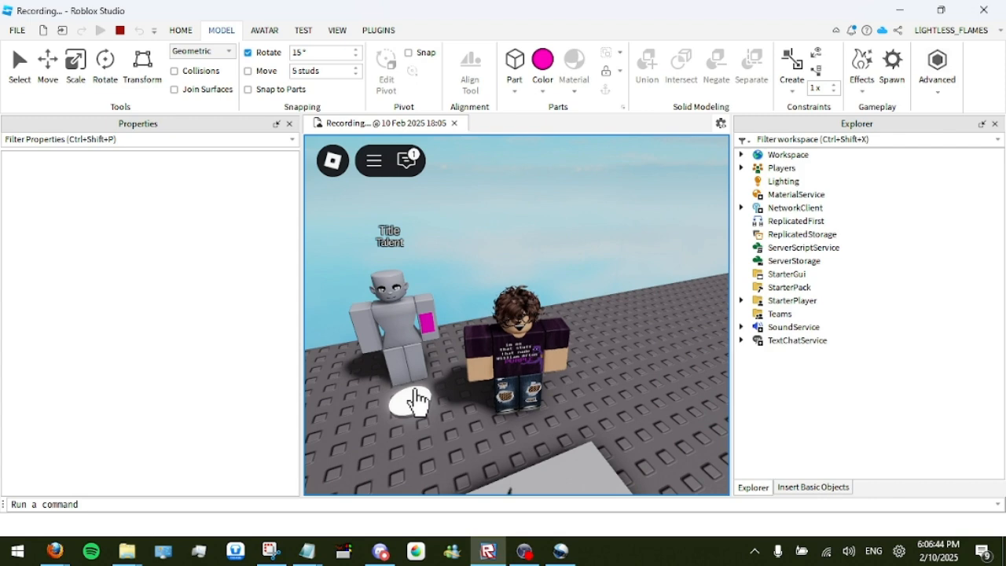
click(417, 401)
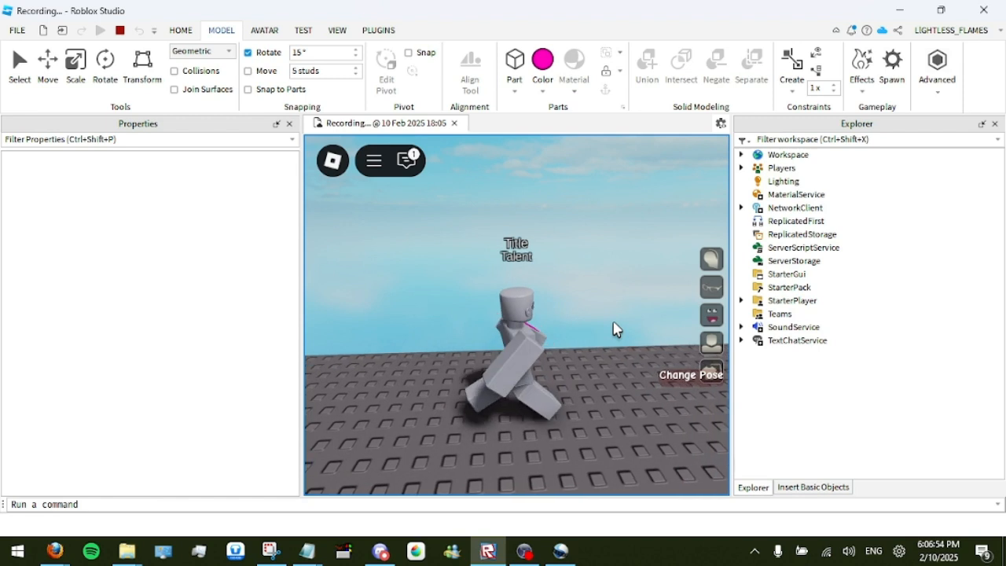
Show the Left Arm accessories of the morphed character and switch off the pink Part.
click(711, 291)
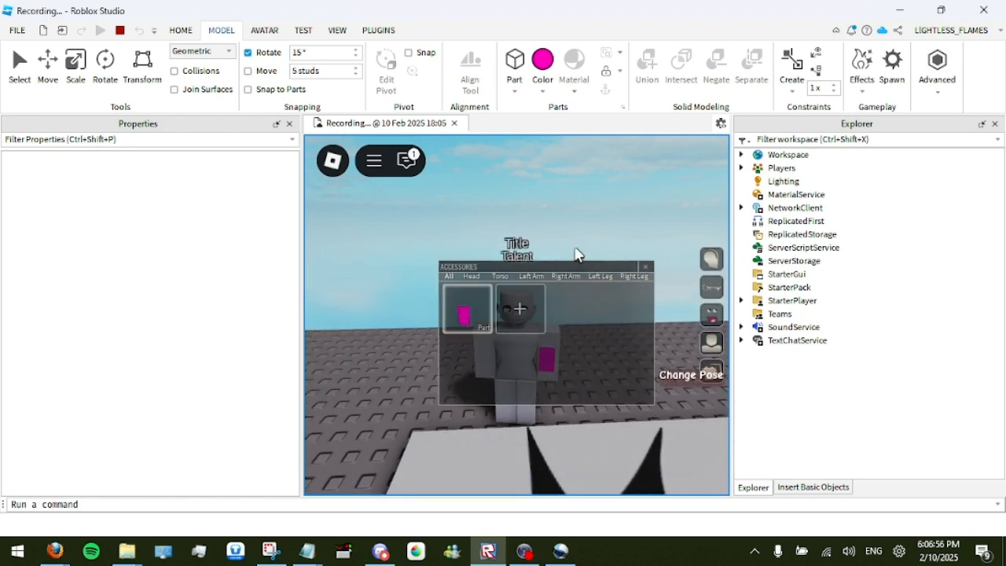
drag(501, 270, 399, 227)
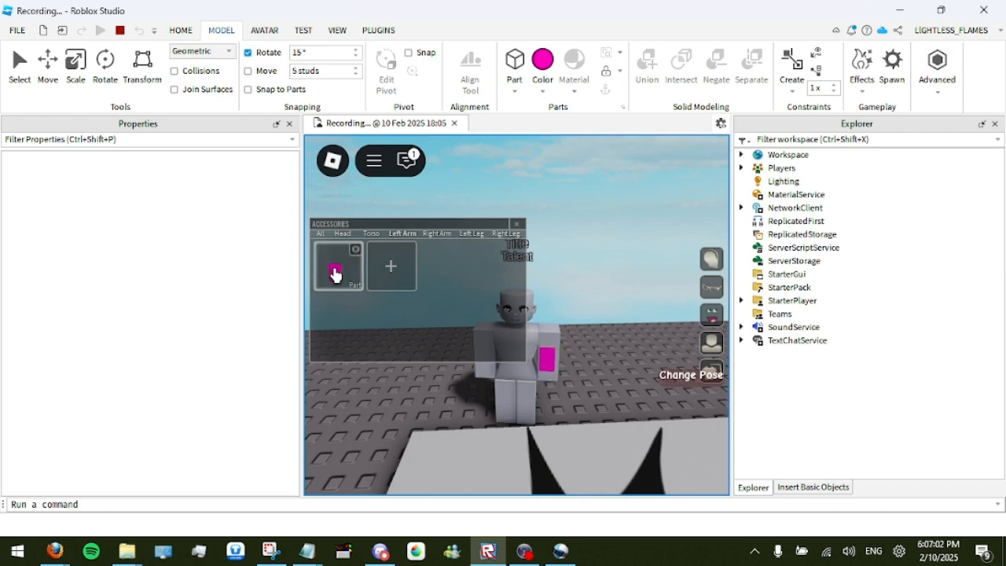
click(516, 225)
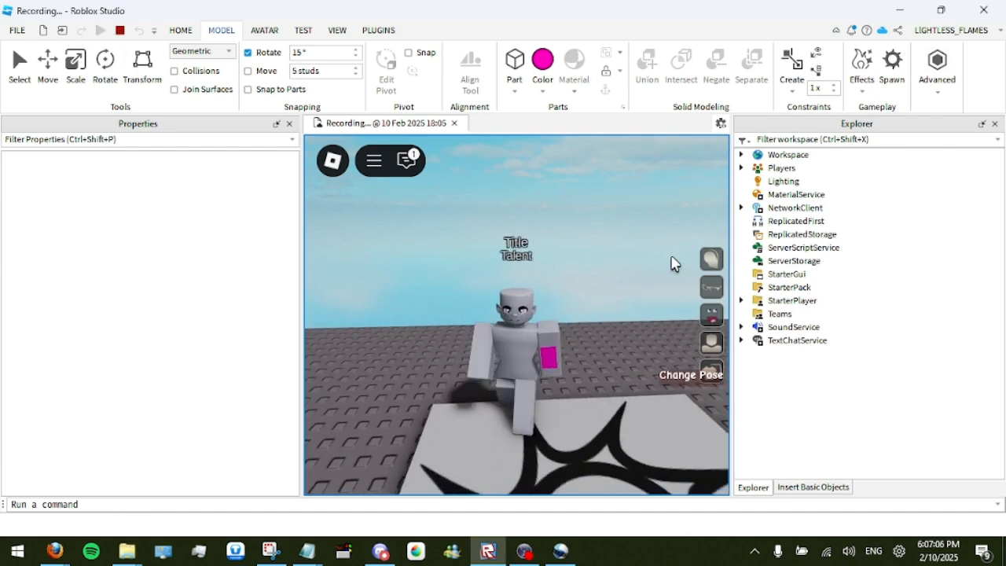
click(714, 293)
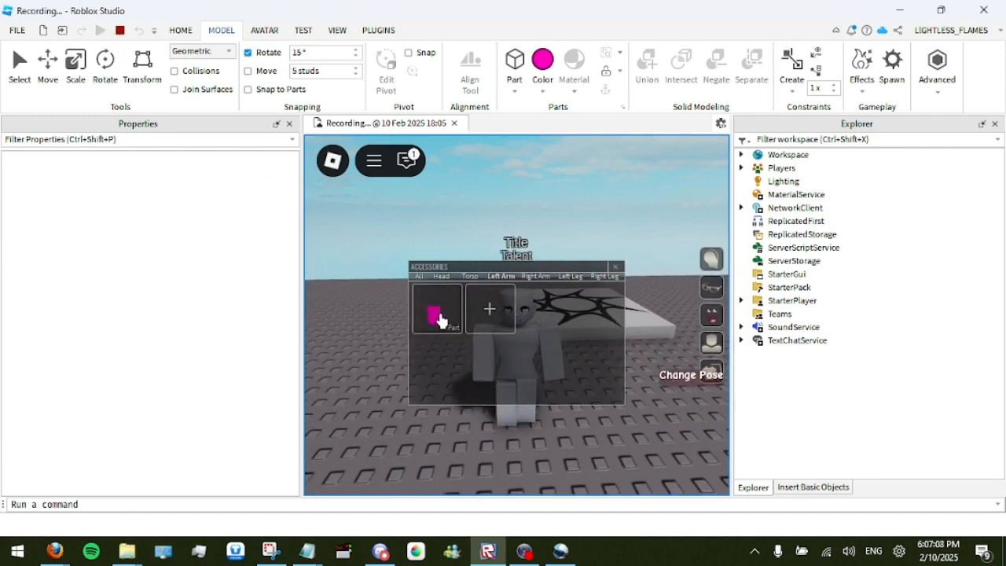
click(618, 268)
View the character's Hair window, close it and stop the playtest.
click(712, 259)
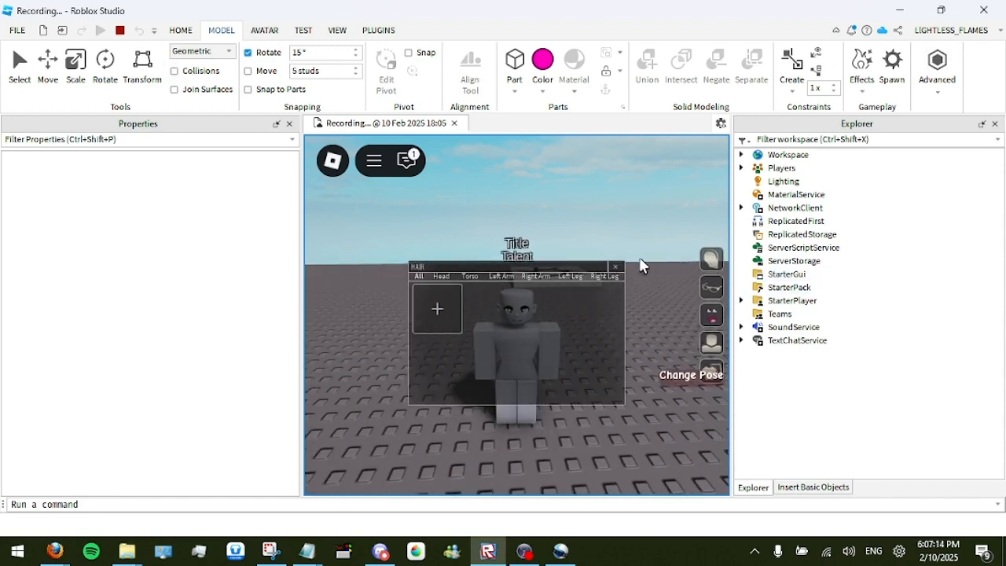
click(616, 267)
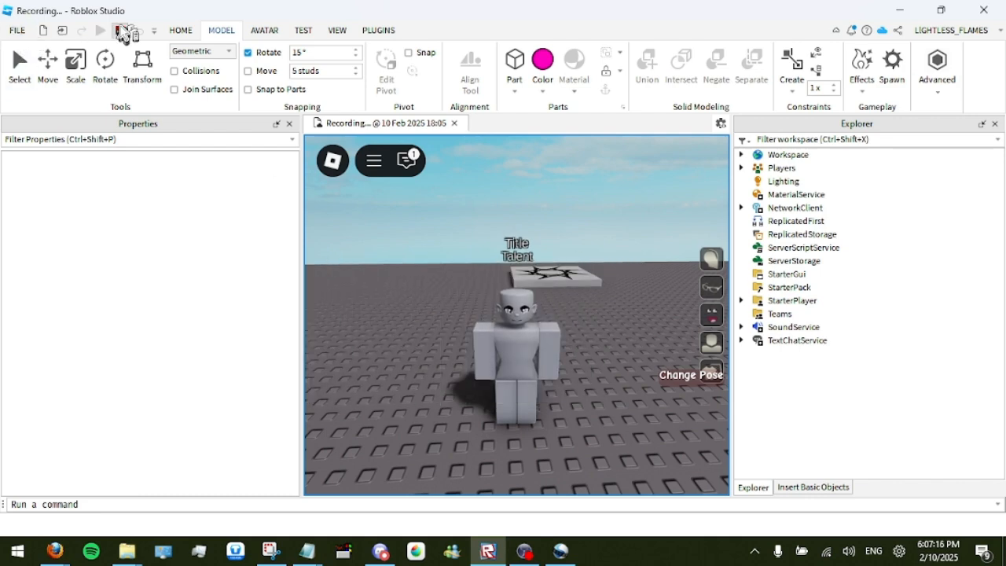
click(120, 31)
Delete the pink Part from the Left Arm's Accessories folder.
right_drag(543, 234, 601, 348)
key(w)
key(s)
key(s)
key(w)
key(s)
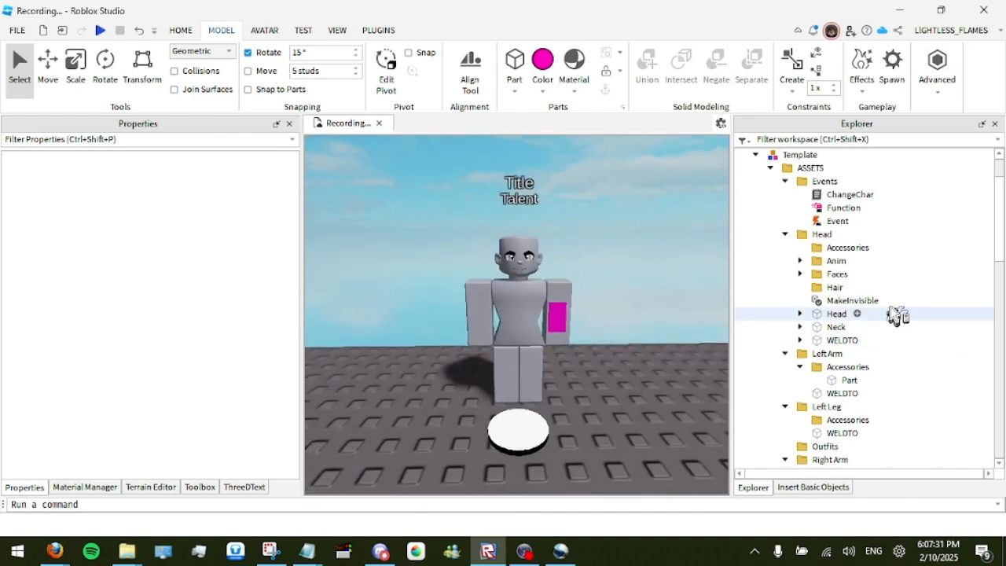
click(848, 382)
key(Delete)
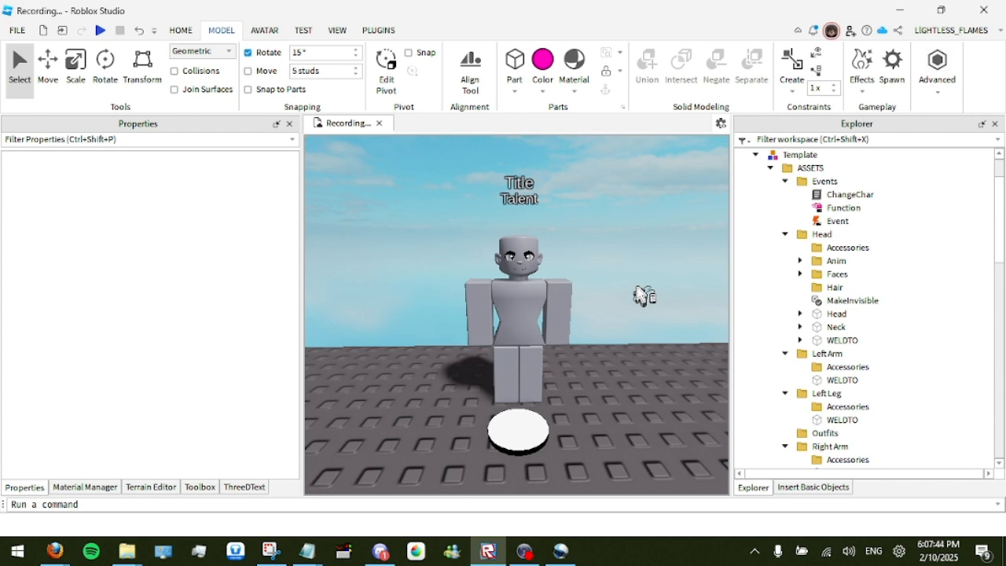
Review the Template's asset folders and highlight the whole model to inspect which objects belong to it.
scroll(872, 286, down, 5)
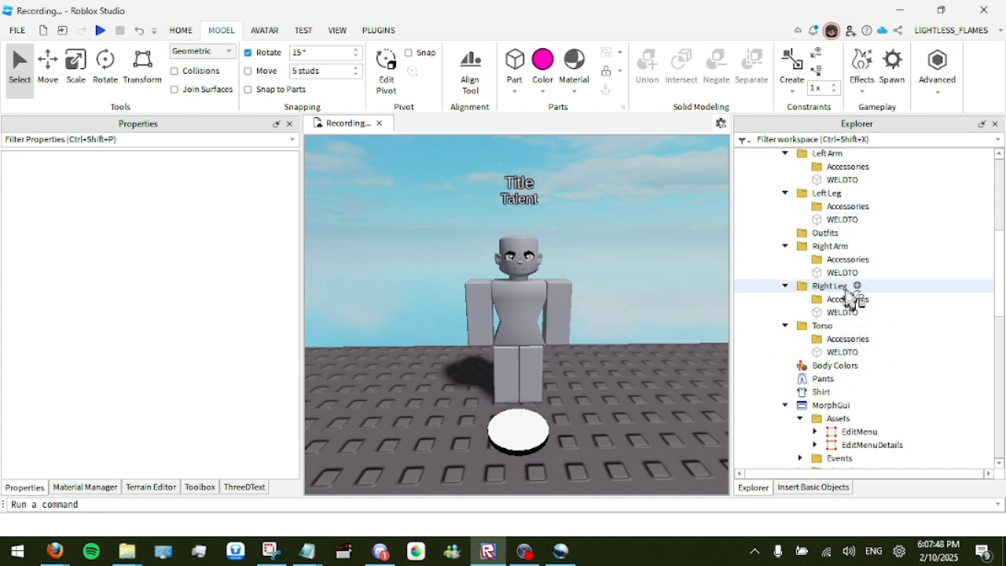
scroll(842, 288, up, 5)
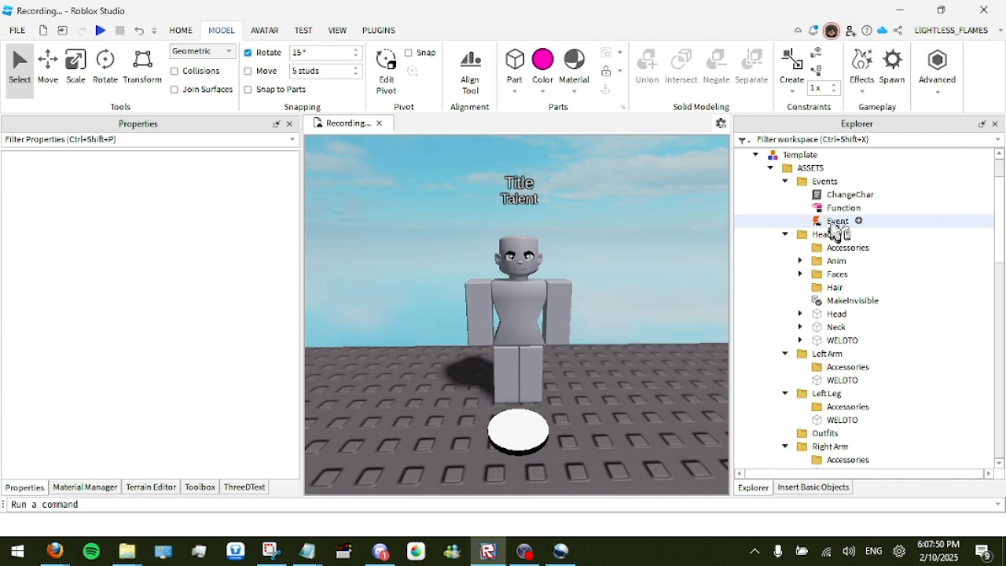
scroll(835, 228, down, 3)
drag(503, 327, 512, 413)
click(596, 288)
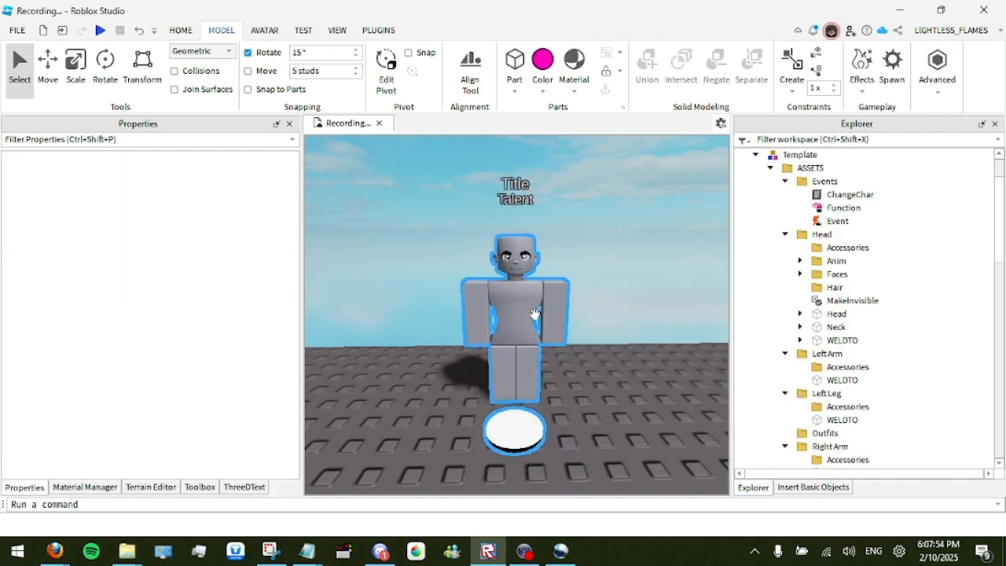
right_drag(620, 249, 621, 249)
mouse_move(530, 377)
mouse_down()
mouse_move(538, 400)
mouse_move(534, 372)
mouse_up()
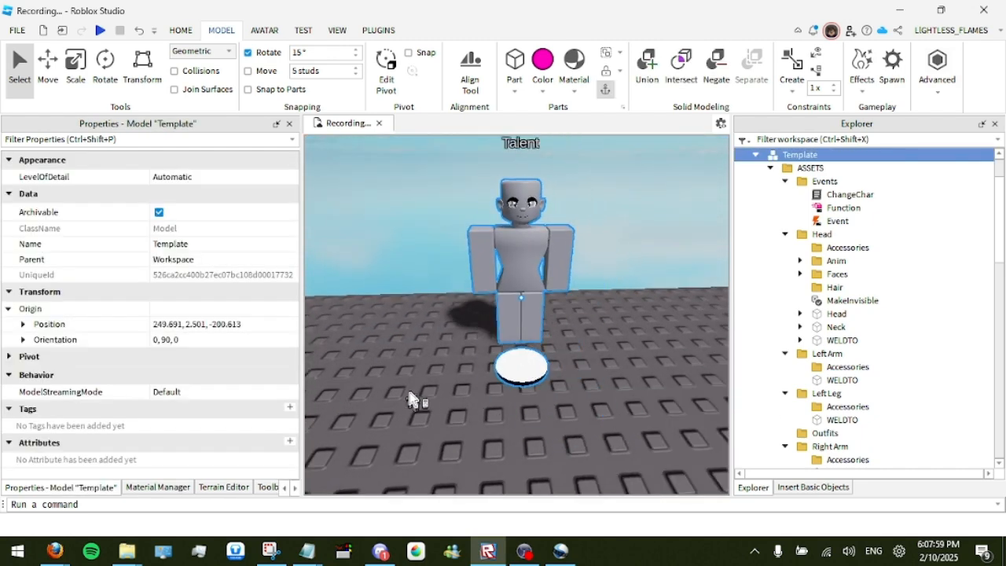
click(580, 358)
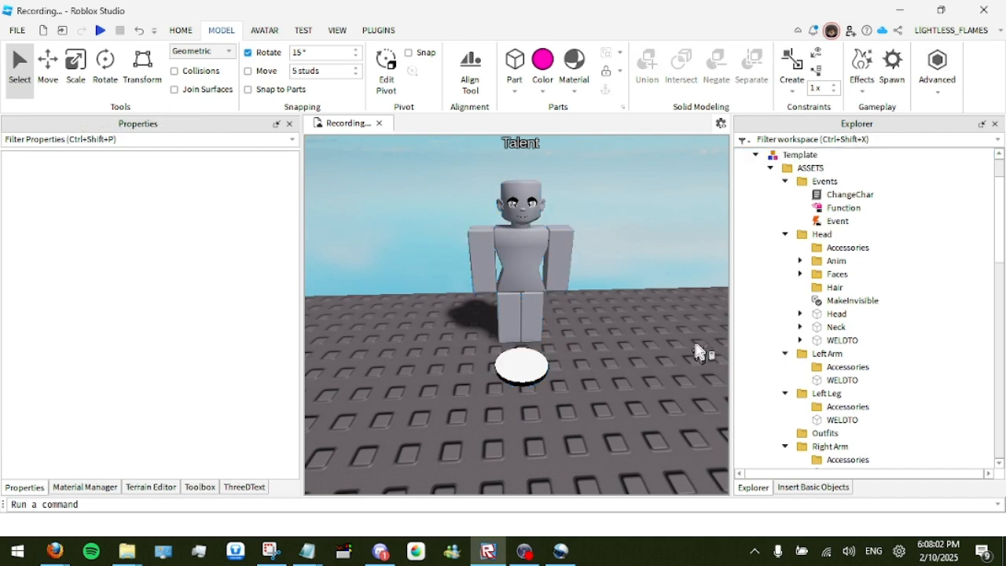
Examine the Template's limb and torso folders, clothing objects and MorphGui contents in the object hierarchy.
scroll(825, 313, down, 6)
scroll(824, 308, down, 1)
right_drag(606, 303, 610, 307)
scroll(610, 304, down, 3)
scroll(610, 303, up, 2)
scroll(612, 307, down, 2)
scroll(611, 307, up, 4)
scroll(612, 307, down, 2)
scroll(612, 307, up, 2)
scroll(611, 307, down, 2)
scroll(612, 307, up, 2)
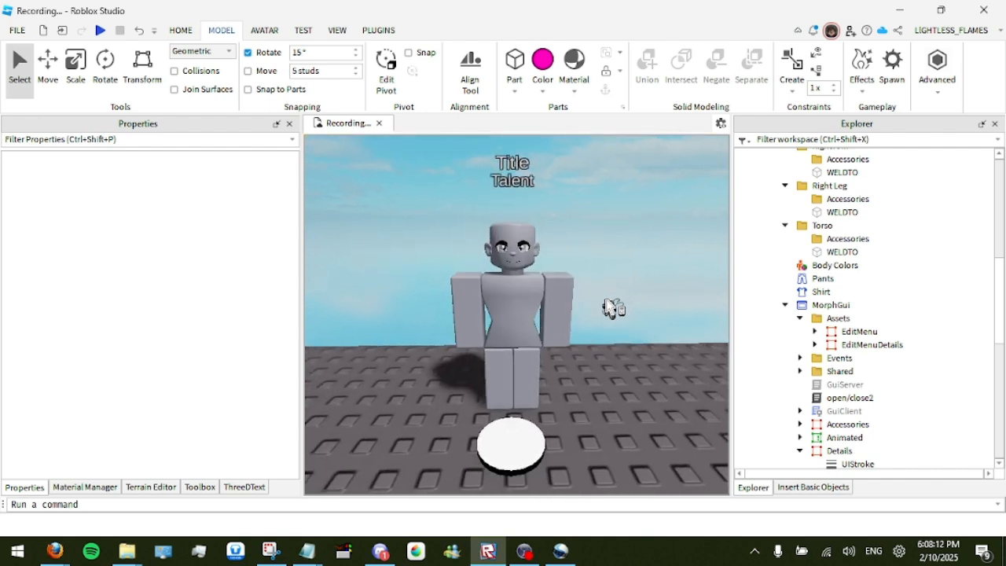
Select the whole Template model in the scene.
click(474, 238)
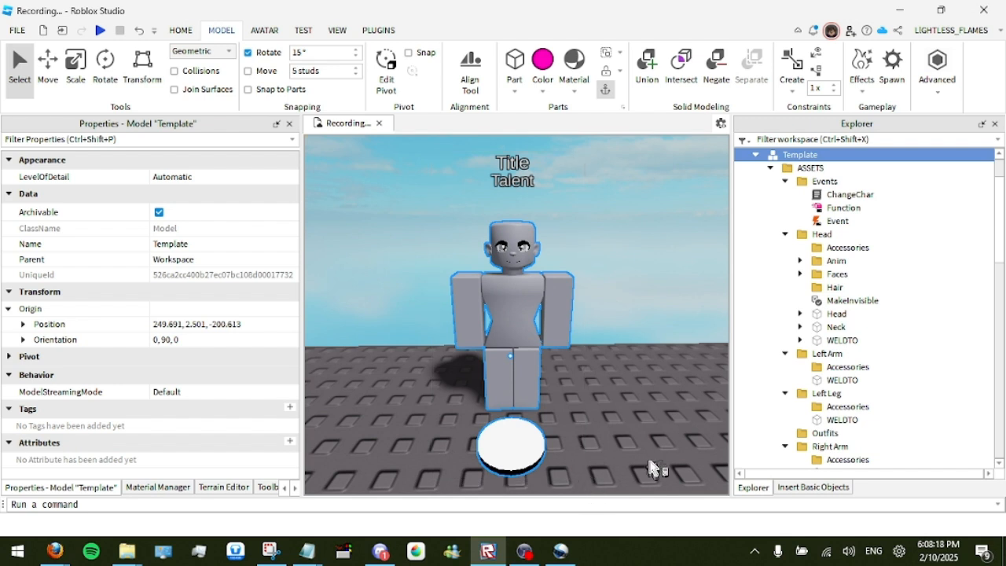
click(625, 321)
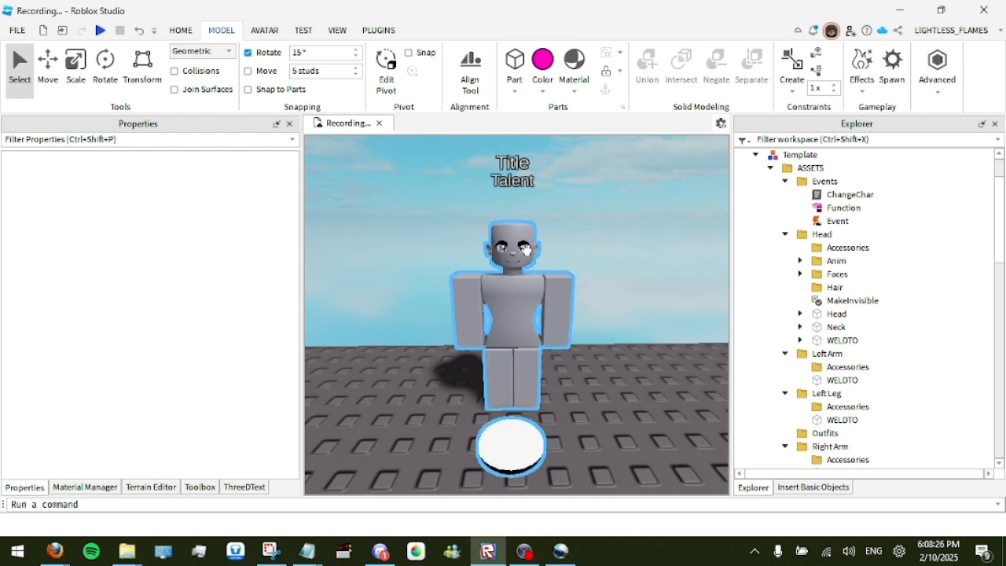
click(543, 465)
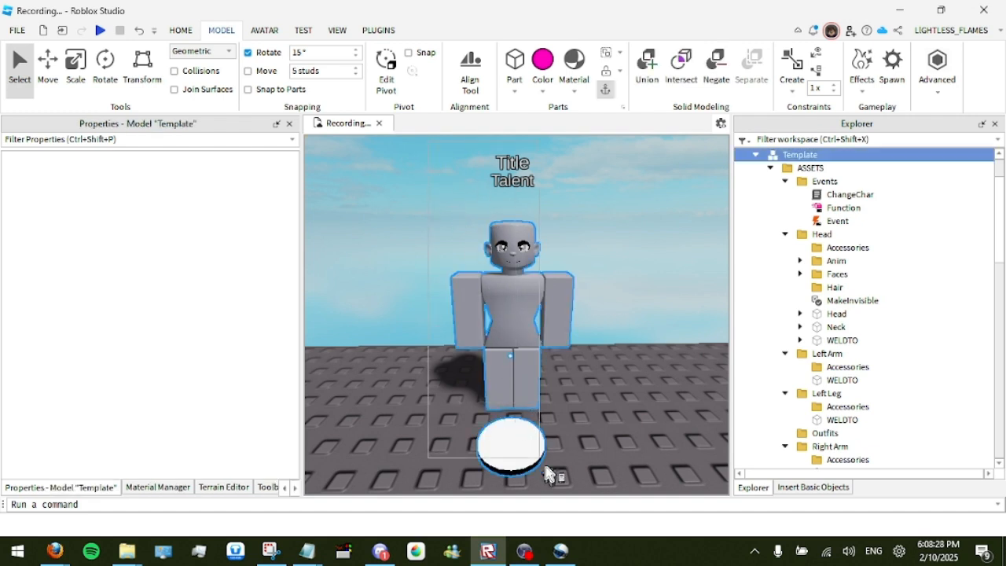
drag(592, 497, 595, 485)
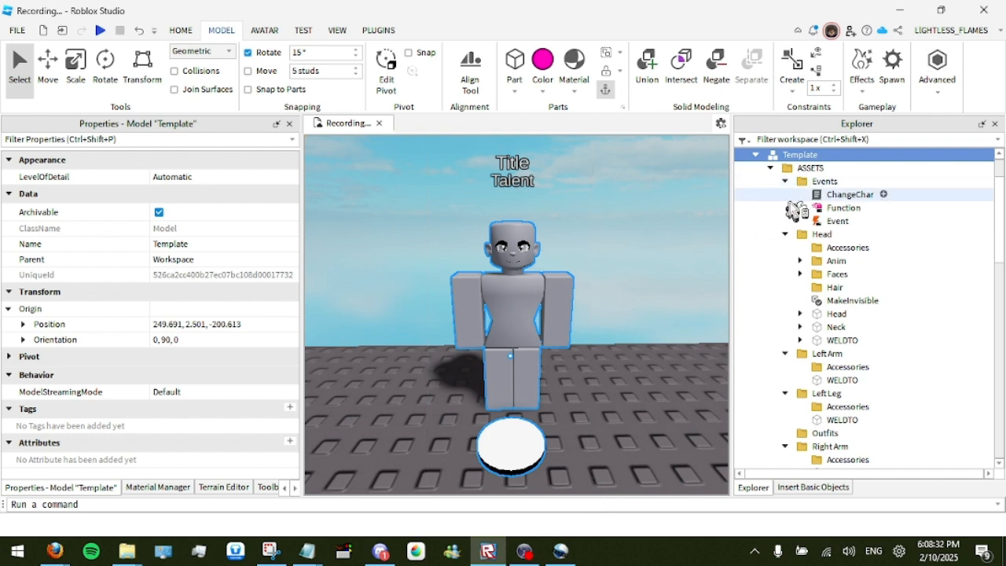